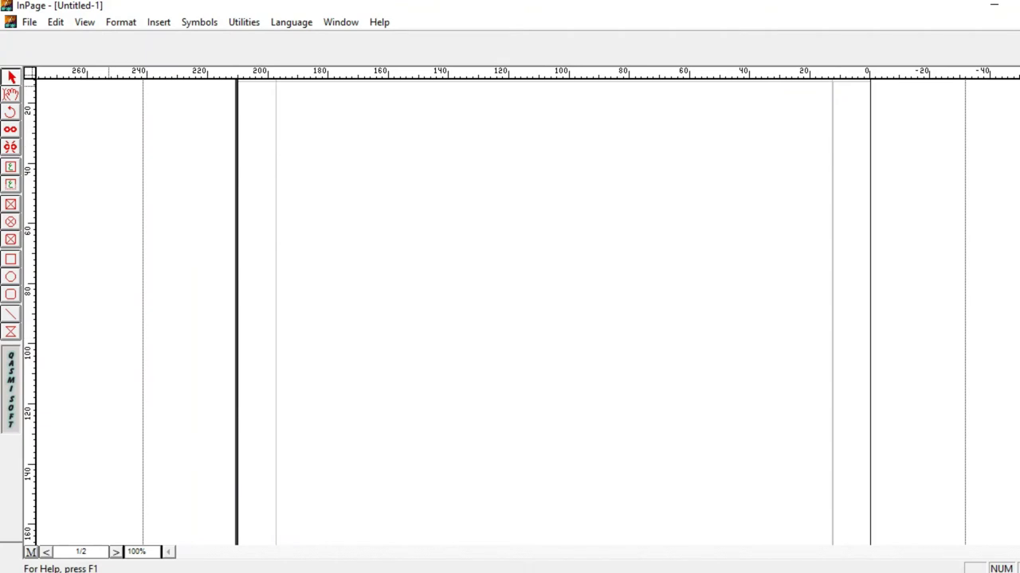
pyautogui.click(199, 22)
pyautogui.press('Down')
pyautogui.press('Down')
pyautogui.press('Down')
pyautogui.press('Down')
pyautogui.press('Down')
pyautogui.press('Down')
pyautogui.press('Down')
pyautogui.press('Up')
pyautogui.press('Up')
pyautogui.press('Up')
pyautogui.press('Up')
pyautogui.press('Up')
pyautogui.press('Up')
pyautogui.press('Up')
pyautogui.press('Up')
pyautogui.press('Up')
pyautogui.press('Up')
pyautogui.press('Up')
pyautogui.press('Up')
pyautogui.press('Up')
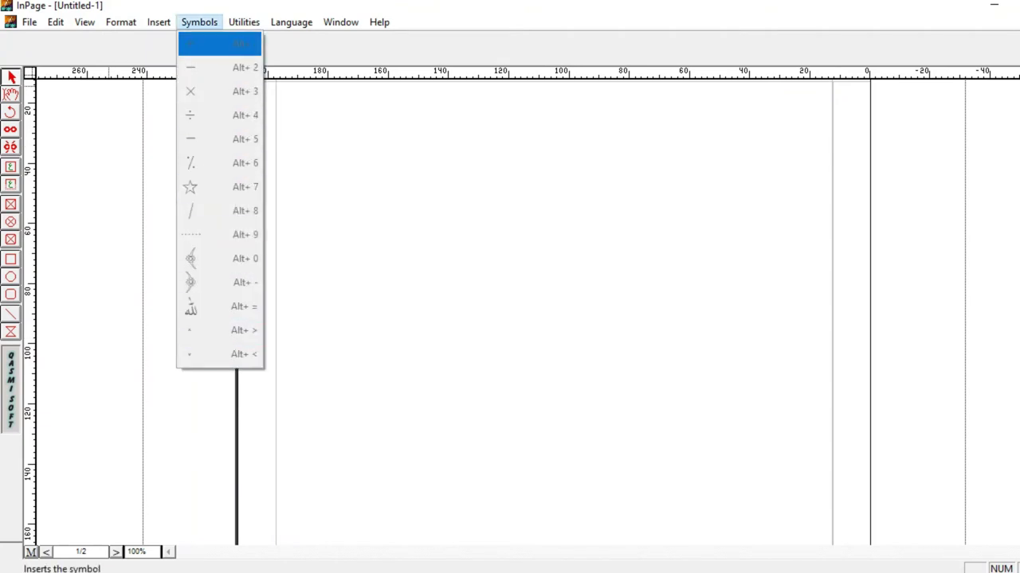
pyautogui.click(127, 109)
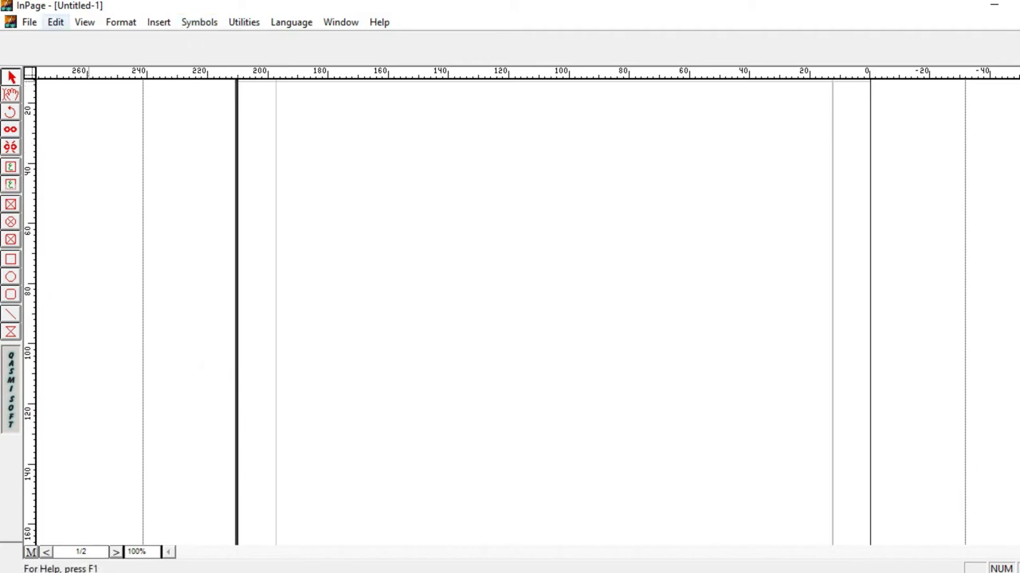
pyautogui.press('Right')
pyautogui.press('Down')
pyautogui.press('Down')
pyautogui.press('Down')
pyautogui.press('Up')
pyautogui.press('Up')
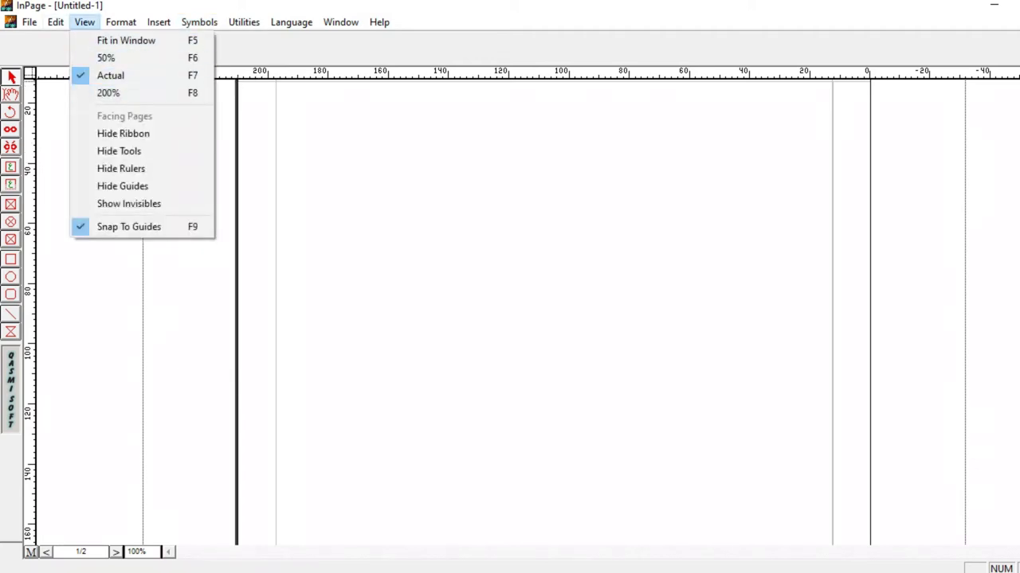
pyautogui.press('Right')
pyautogui.press('Right')
pyautogui.press('Right')
pyautogui.press('Right')
pyautogui.press('Right')
pyautogui.press('Right')
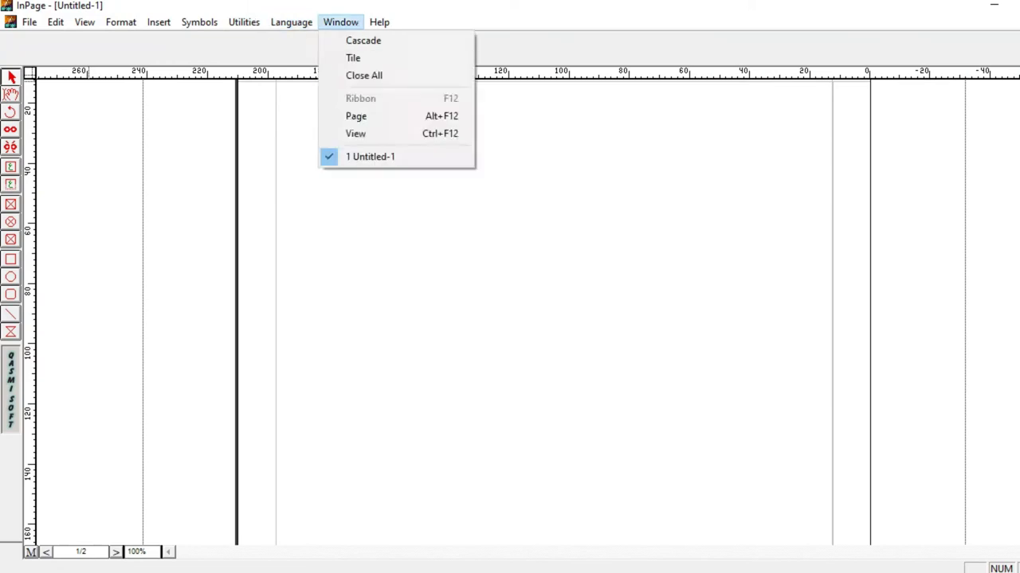
pyautogui.press('Escape')
pyautogui.press('Escape')
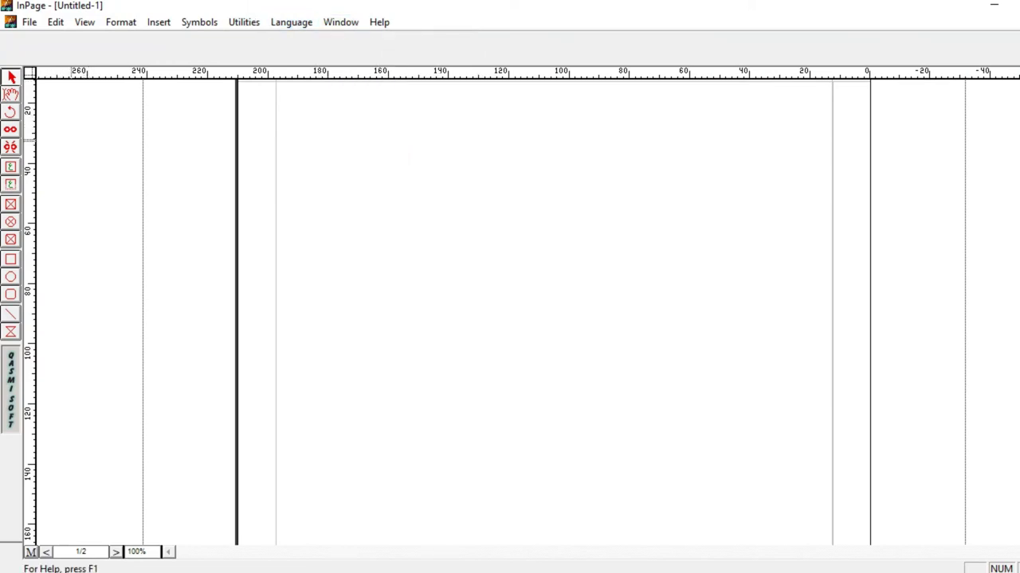
# Enter an Urdu sentence stating the presenter's full name in the page's main text frame.
pyautogui.click(10, 94)
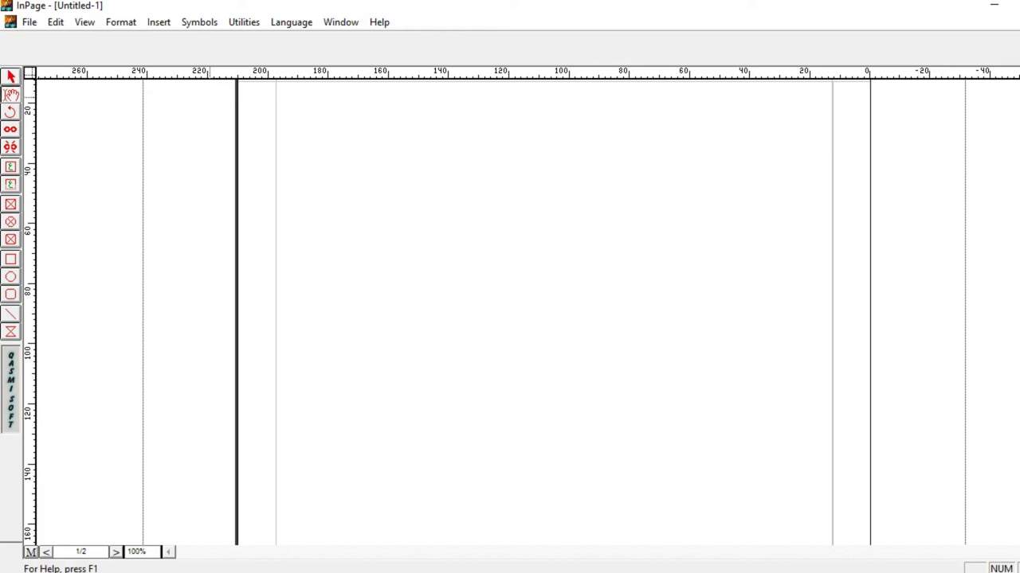
pyautogui.click(498, 142)
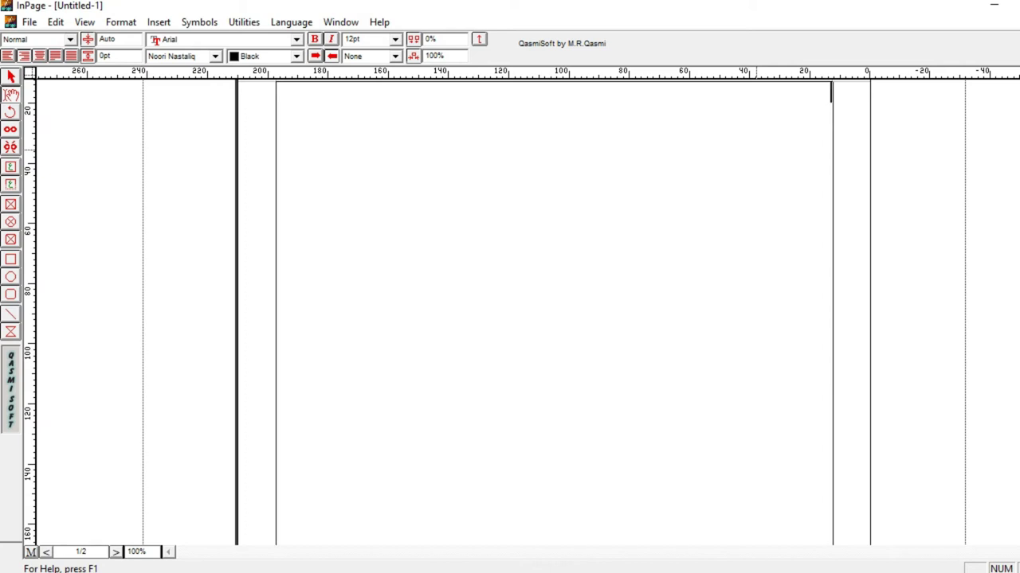
pyautogui.write('ر')
pyautogui.write('دا')
pyautogui.write('ء')
pyautogui.press('BackSpace')
pyautogui.write('ہ')
pyautogui.press('BackSpace')
pyautogui.write('ن')
pyautogui.press('BackSpace')
pyautogui.write('نام عمران رضا ہے')
# Set the end of the Urdu sentence, from the name onward, to 48pt.
pyautogui.moveTo(771, 96); pyautogui.dragTo(803, 96)
pyautogui.hotkey('shift', 'Right')
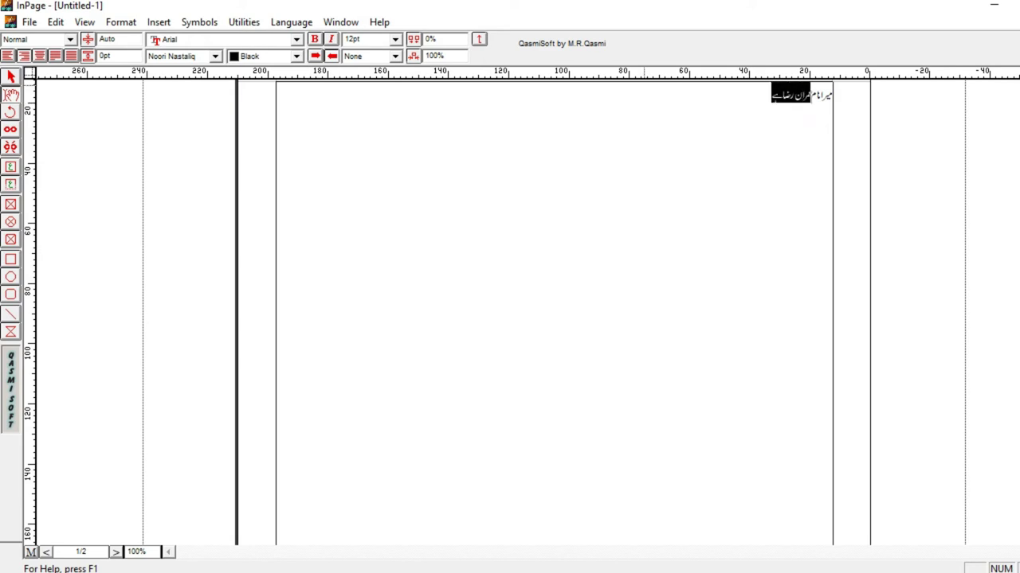
pyautogui.click(395, 39)
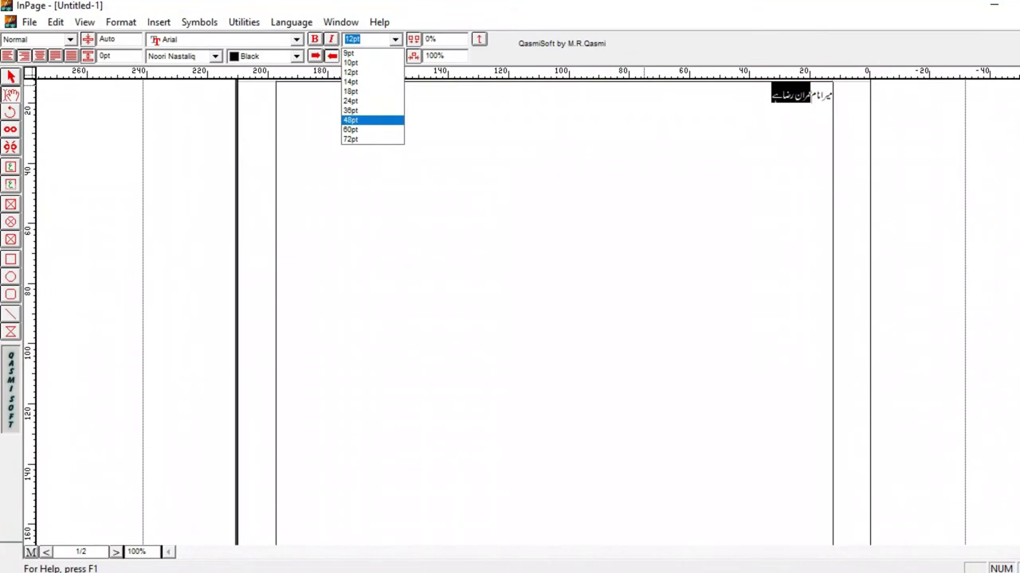
pyautogui.press('Return')
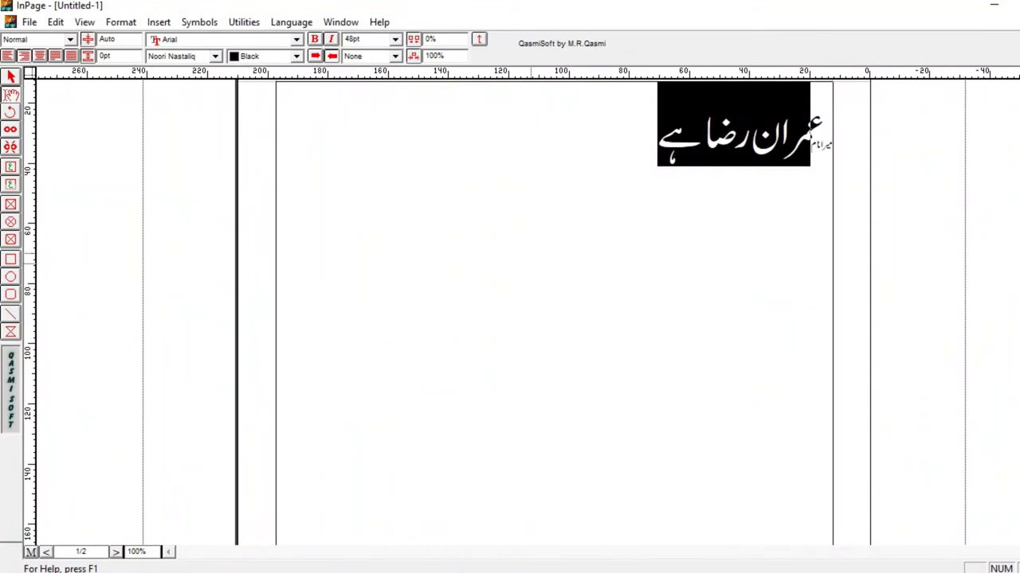
# Set the character size of the whole Urdu sentence to 60pt.
pyautogui.moveTo(658, 159); pyautogui.dragTo(831, 163)
pyautogui.click(395, 39)
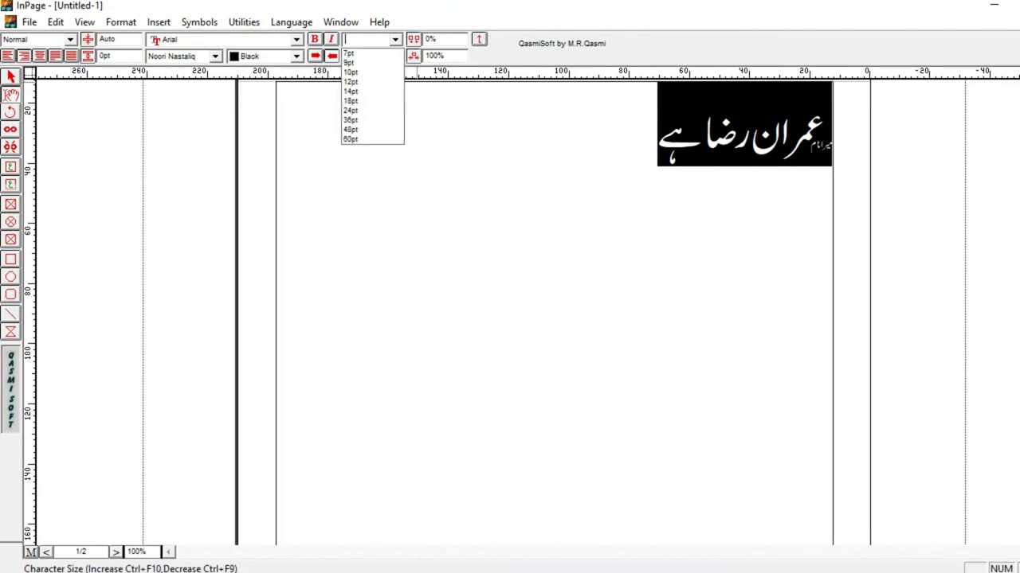
pyautogui.press('Return')
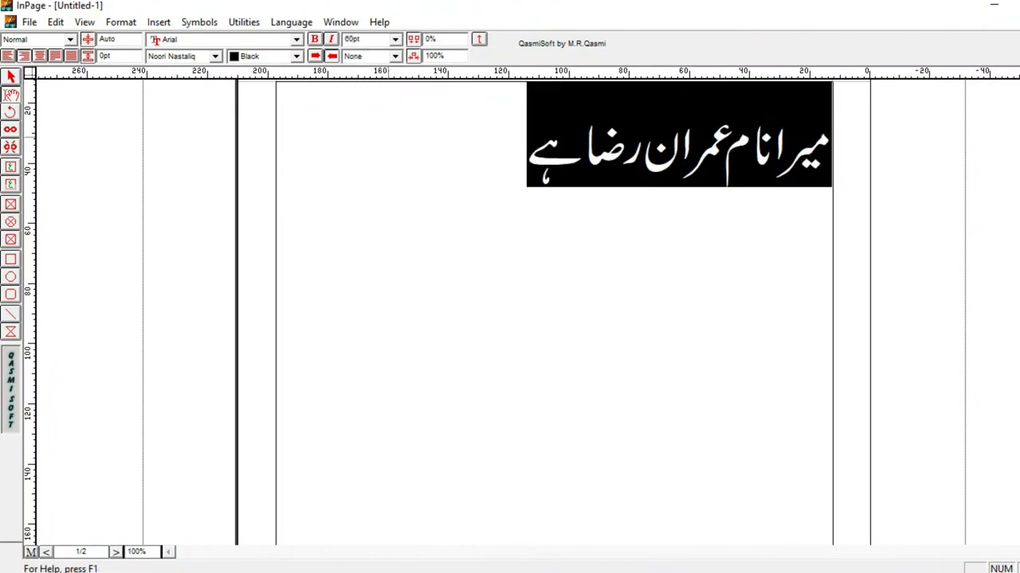
pyautogui.click(464, 140)
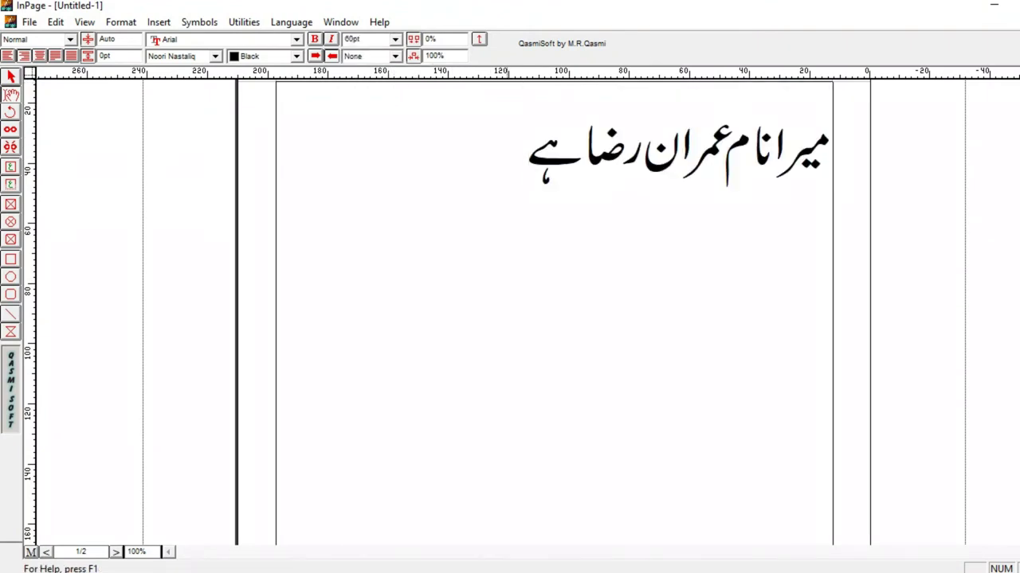
# Colour the whole Urdu sentence Red.
pyautogui.moveTo(520, 156); pyautogui.dragTo(885, 157)
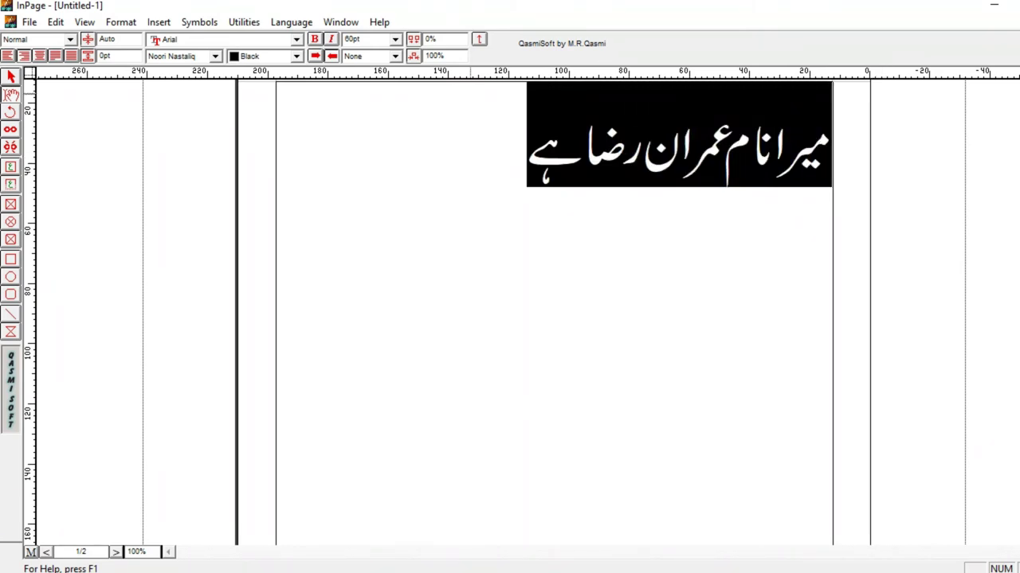
pyautogui.click(297, 56)
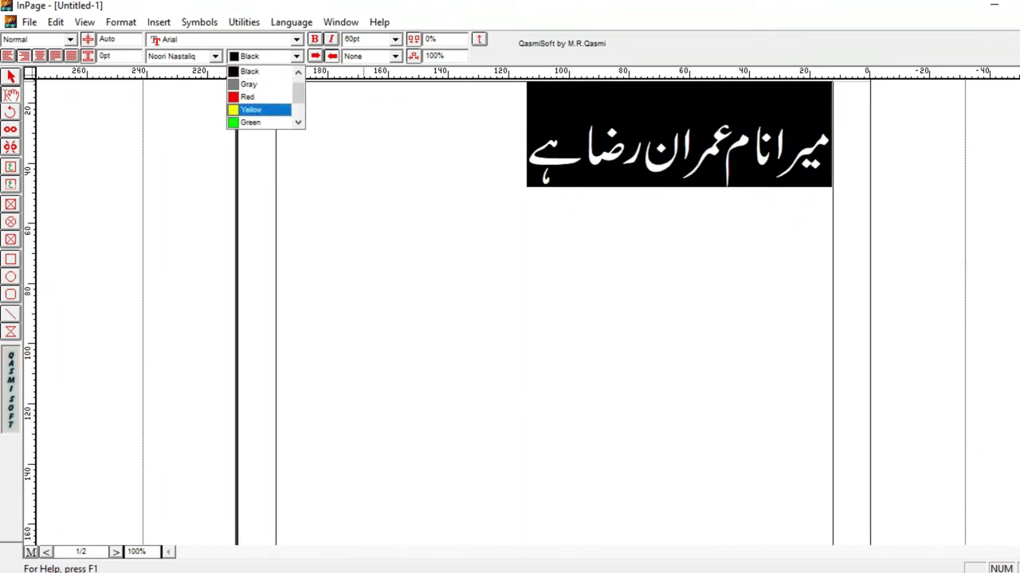
pyautogui.click(248, 97)
pyautogui.click(470, 275)
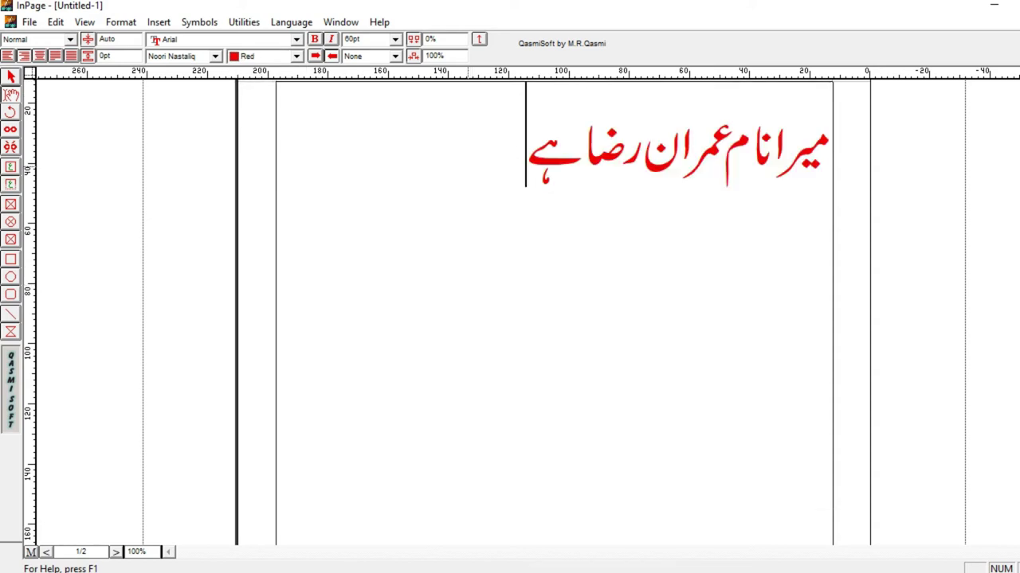
# Change the Urdu font of the whole red sentence to Aasaar Bold.
pyautogui.moveTo(518, 152); pyautogui.dragTo(833, 182)
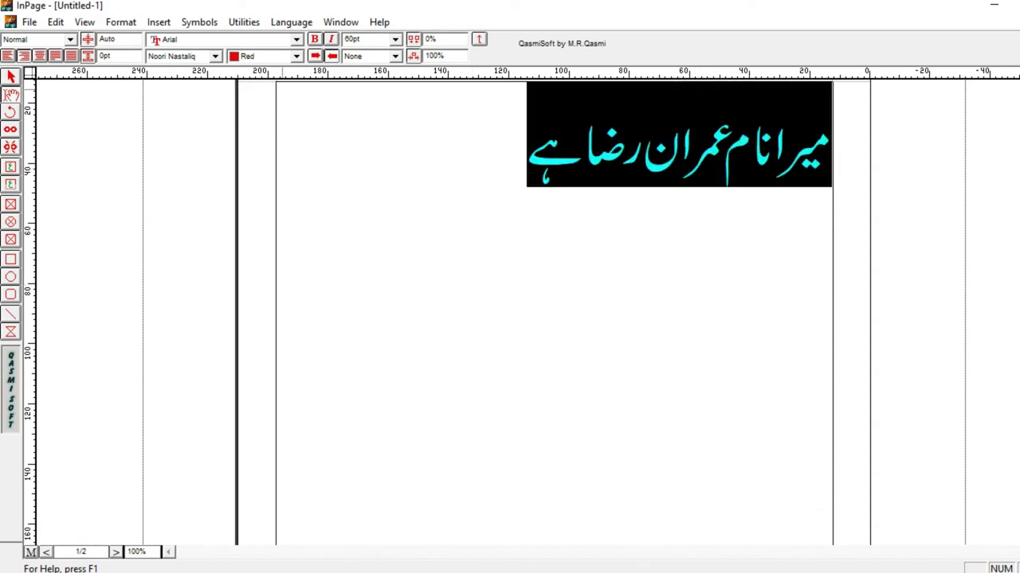
pyautogui.click(215, 57)
pyautogui.click(179, 109)
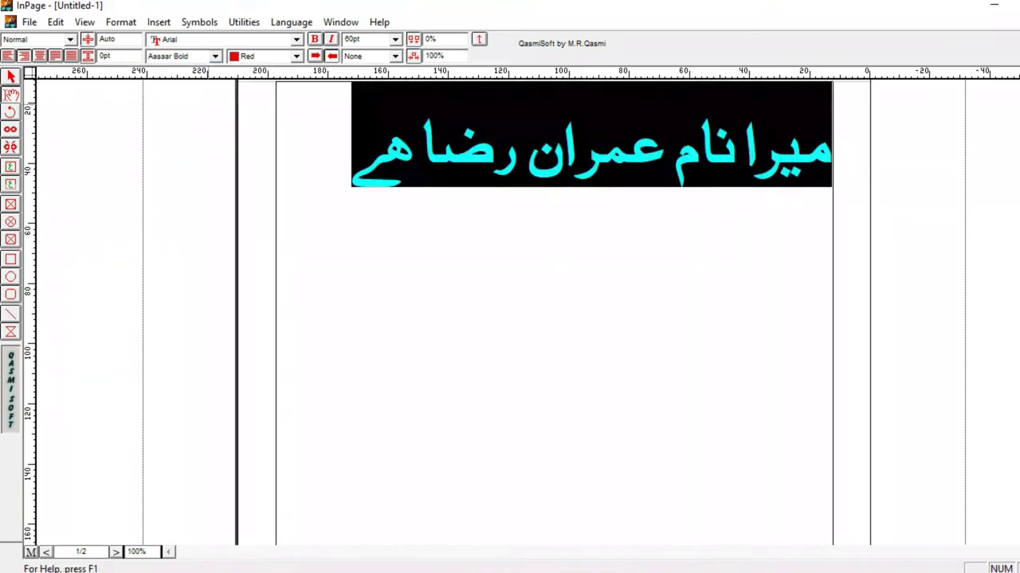
# Change the sentence's Urdu font to Akram Italic Shadow.
pyautogui.hotkey('alt', 'Down')
pyautogui.press('Down')
pyautogui.press('Down')
pyautogui.press('Down')
pyautogui.press('Down')
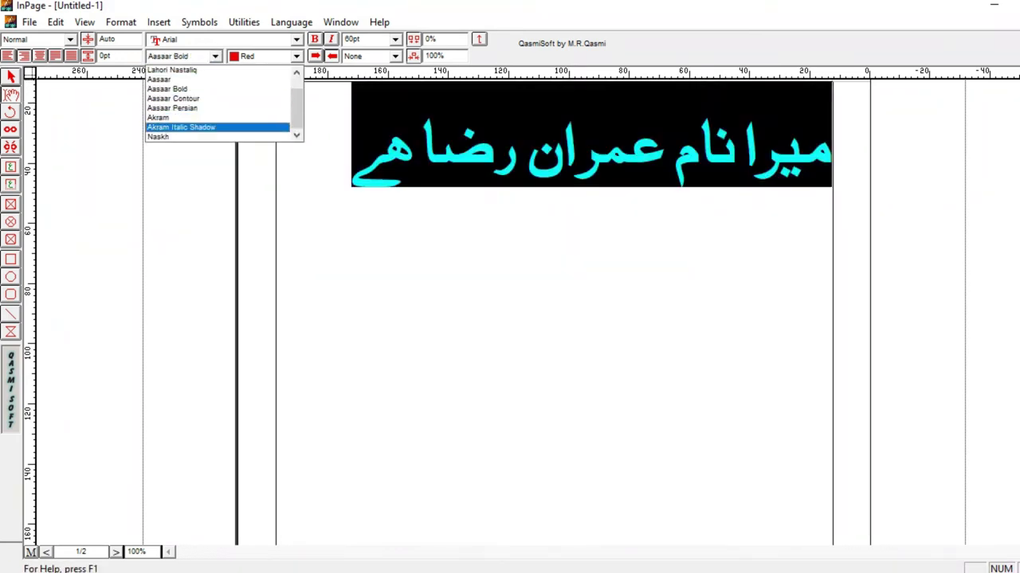
pyautogui.press('Return')
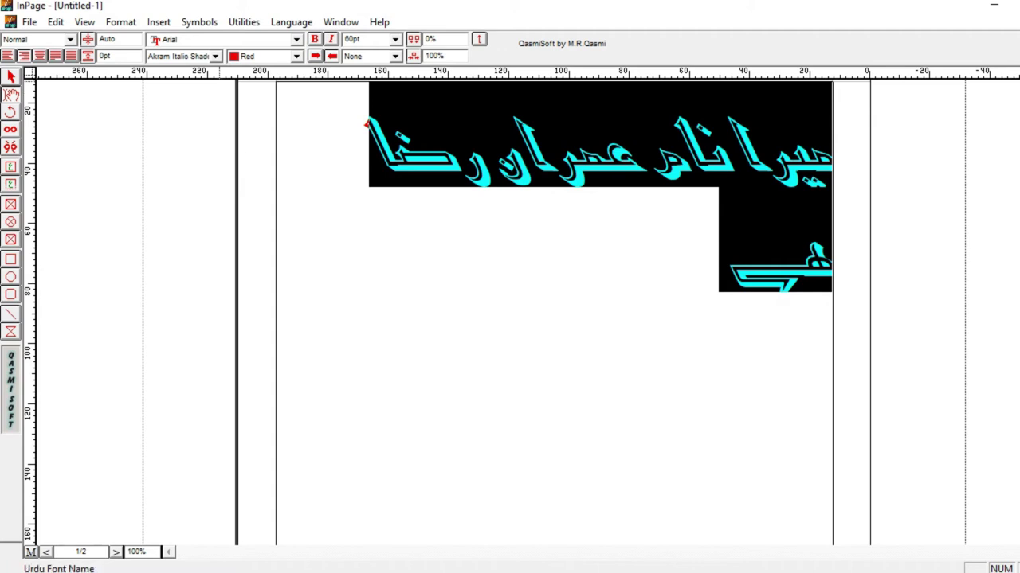
# Change the sentence's Urdu font to Aasaar Contour and deselect the text.
pyautogui.hotkey('alt', 'Down')
pyautogui.press('Up')
pyautogui.press('Up')
pyautogui.press('Up')
pyautogui.press('Return')
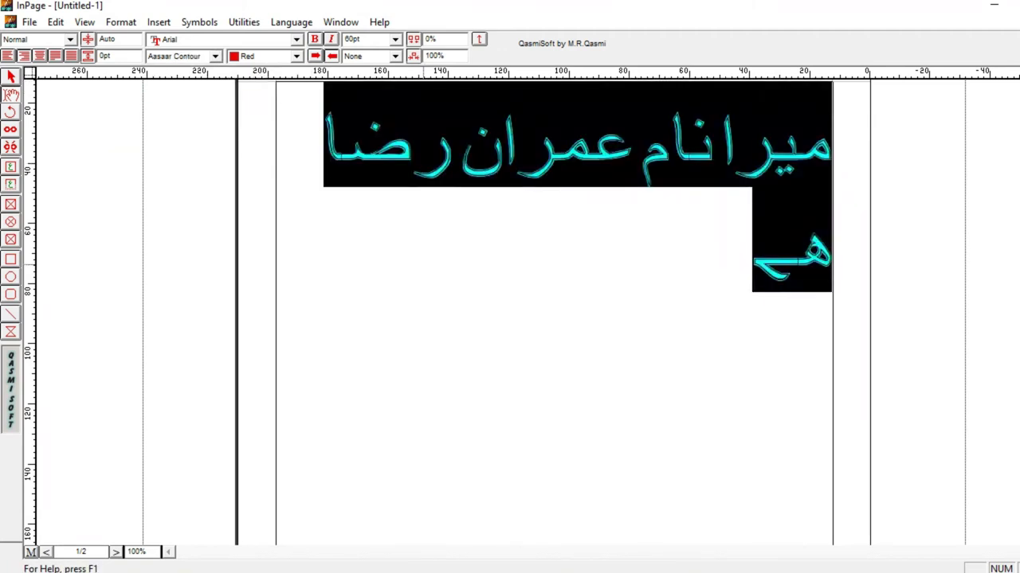
pyautogui.click(494, 277)
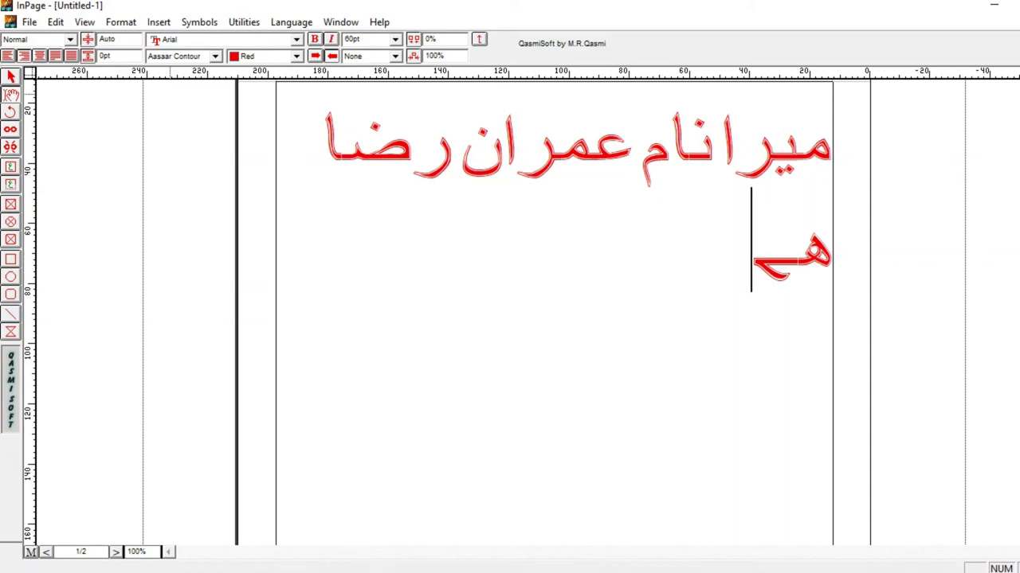
# Draw a text box about 135 mm wide and 51 mm high under the sentence's first line.
pyautogui.click(11, 167)
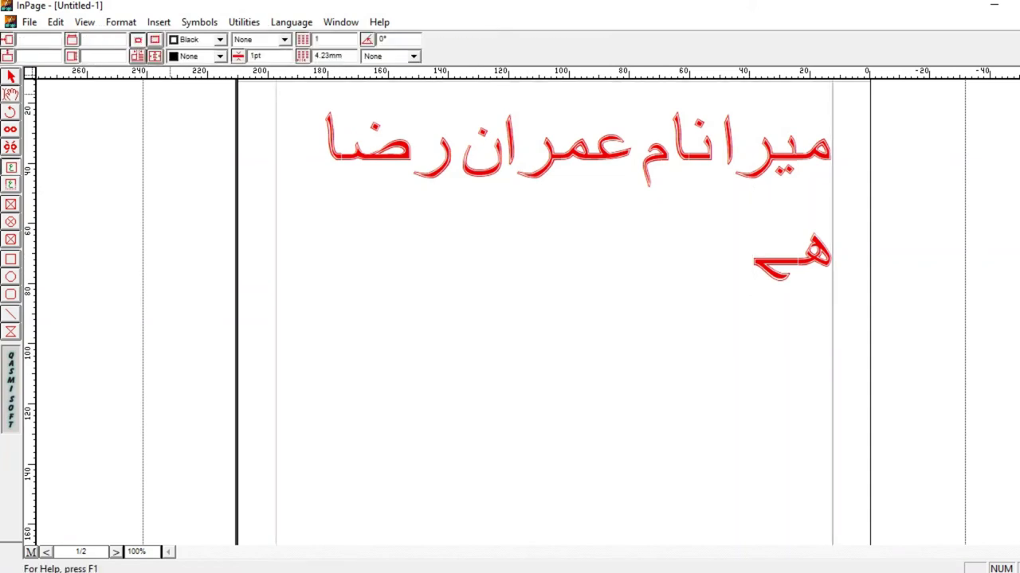
pyautogui.moveTo(288, 193); pyautogui.dragTo(695, 347)
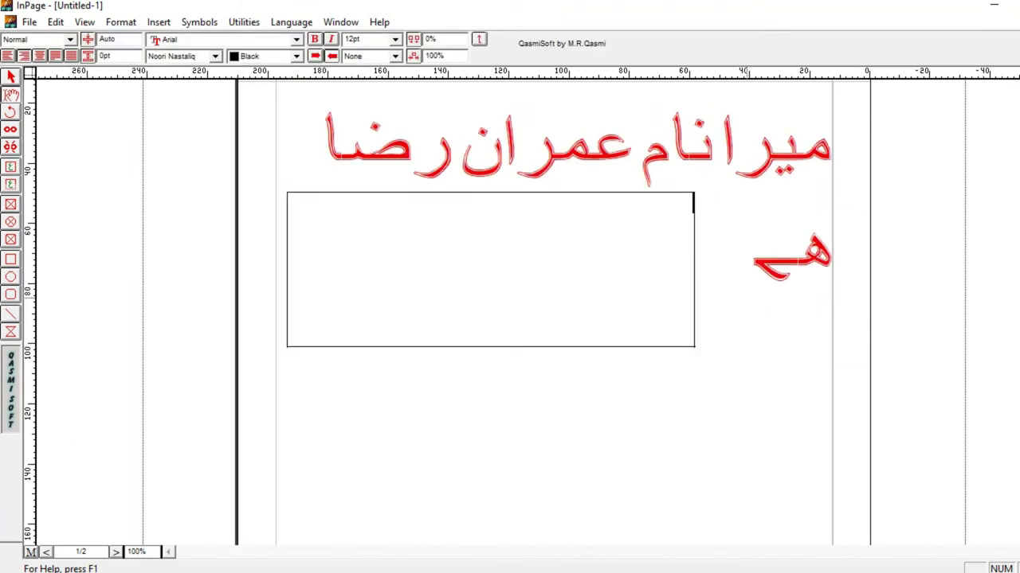
# Copy the red Urdu sentence and paste it into the main text frame below the empty text box.
pyautogui.moveTo(747, 267); pyautogui.dragTo(830, 143)
pyautogui.hotkey('ctrl', 'c')
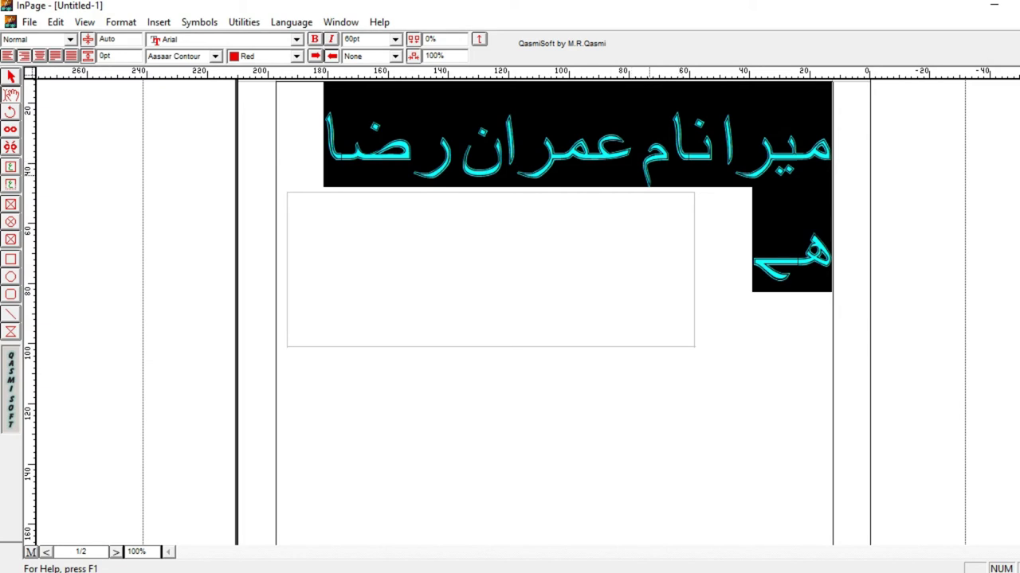
pyautogui.click(725, 335)
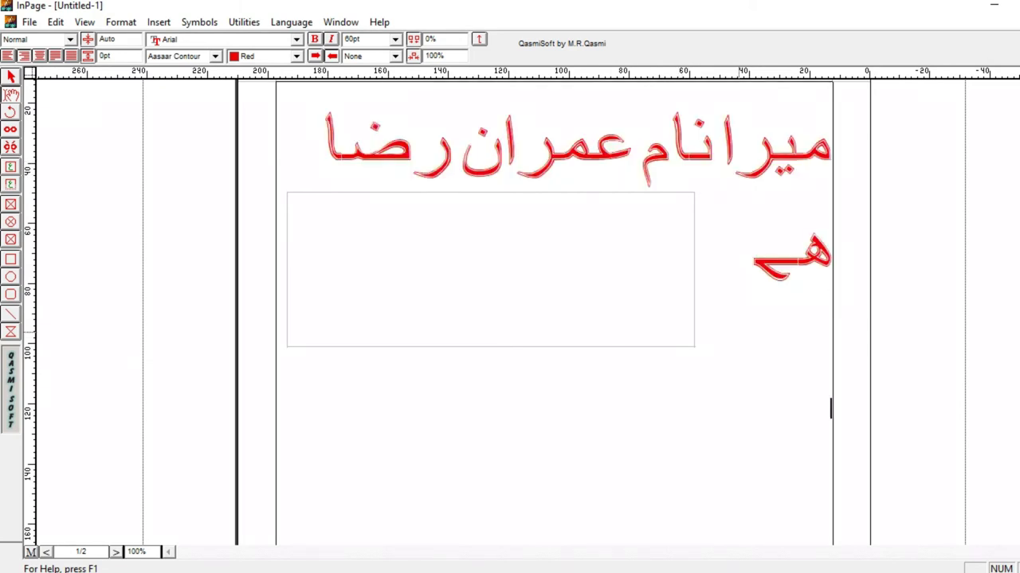
pyautogui.hotkey('ctrl', 'v')
# Copy the duplicated sentence below the text box and set its character size to 12pt.
pyautogui.moveTo(752, 463); pyautogui.dragTo(787, 339)
pyautogui.hotkey('ctrl', 'c')
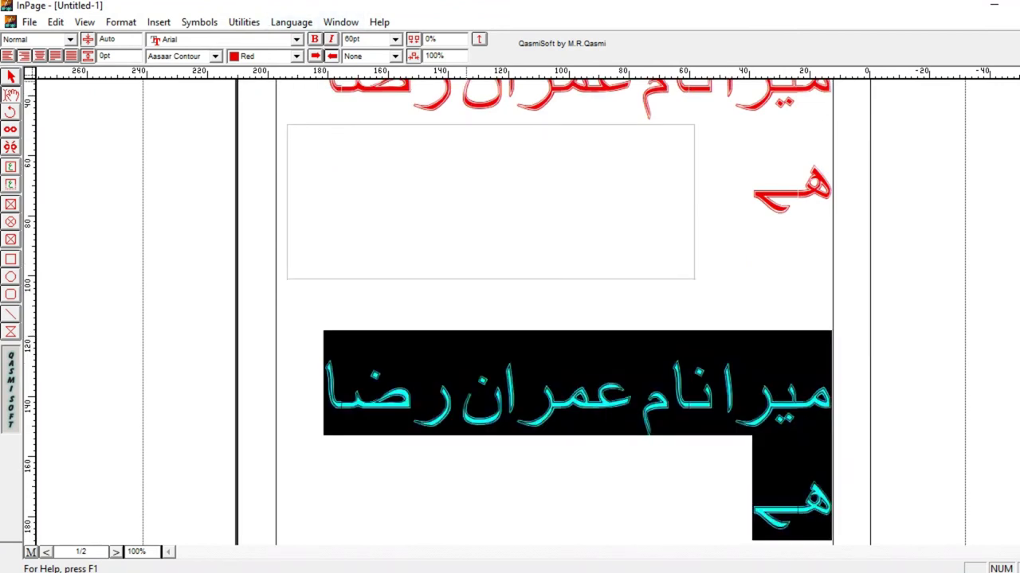
pyautogui.click(395, 40)
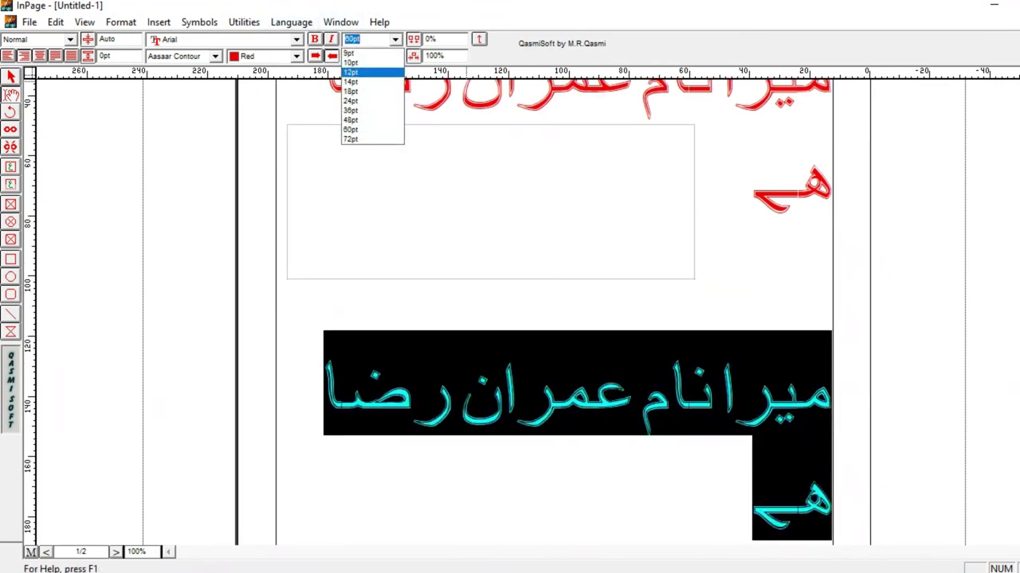
pyautogui.click(350, 72)
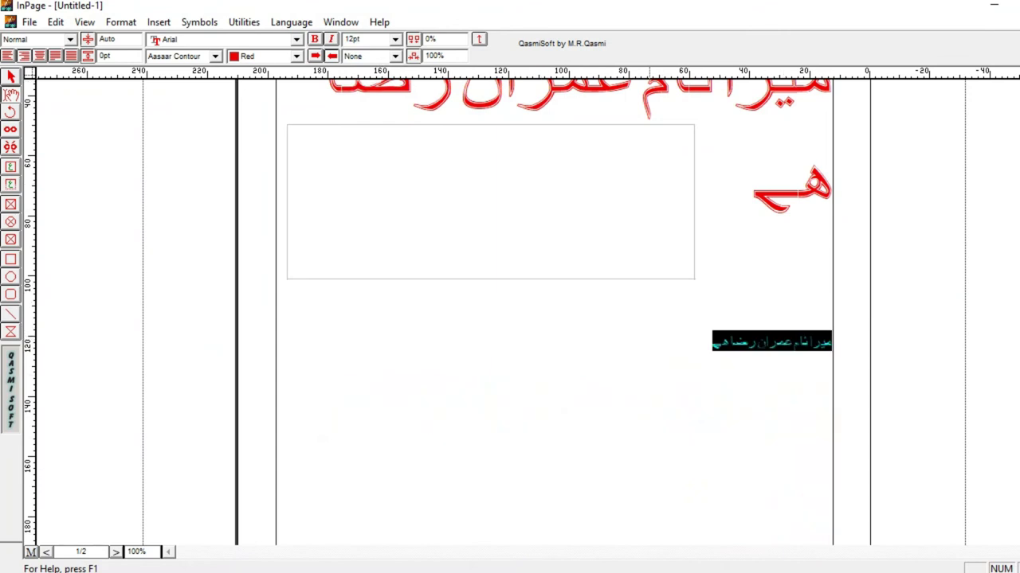
# Paste the small red sentence into the drawn text box seven times, each on its own line.
pyautogui.click(631, 177)
pyautogui.hotkey('ctrl', 'v')
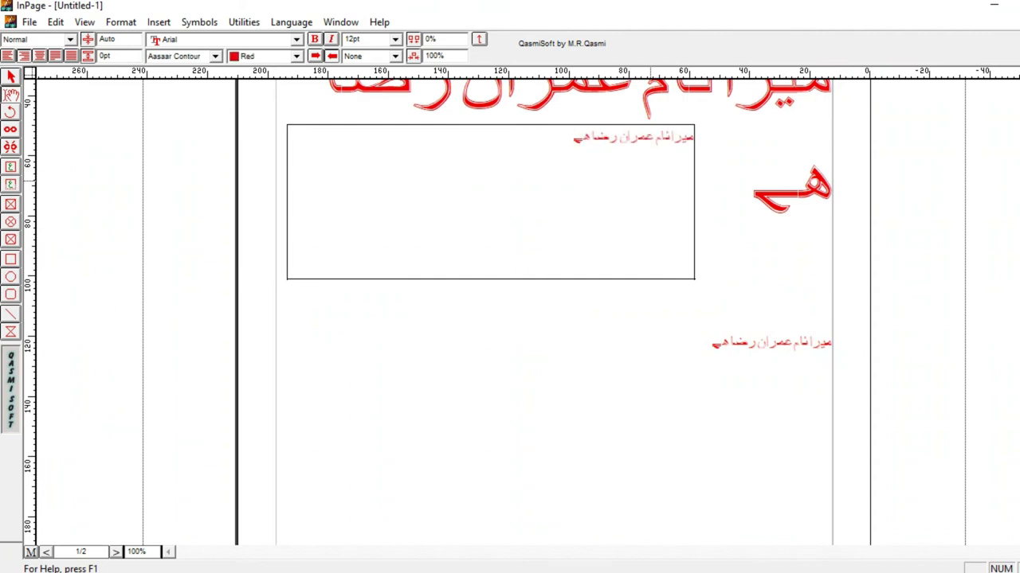
pyautogui.press('Return')
pyautogui.hotkey('ctrl', 'v')
pyautogui.press('Return')
pyautogui.hotkey('ctrl', 'v')
pyautogui.press('Return')
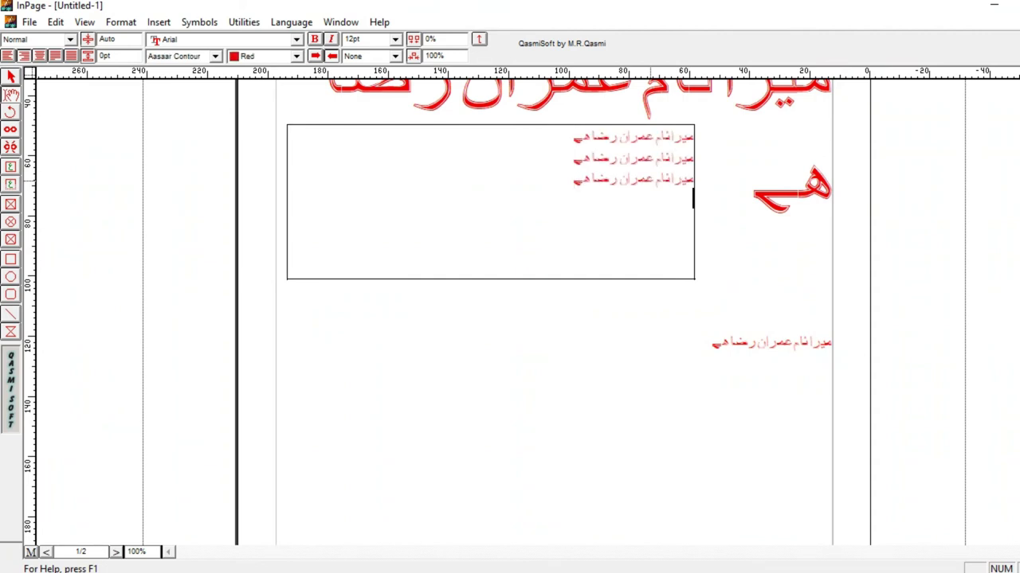
pyautogui.hotkey('ctrl', 'v')
pyautogui.press('Return')
pyautogui.hotkey('ctrl', 'v')
pyautogui.press('Return')
pyautogui.hotkey('ctrl', 'v')
pyautogui.press('Return')
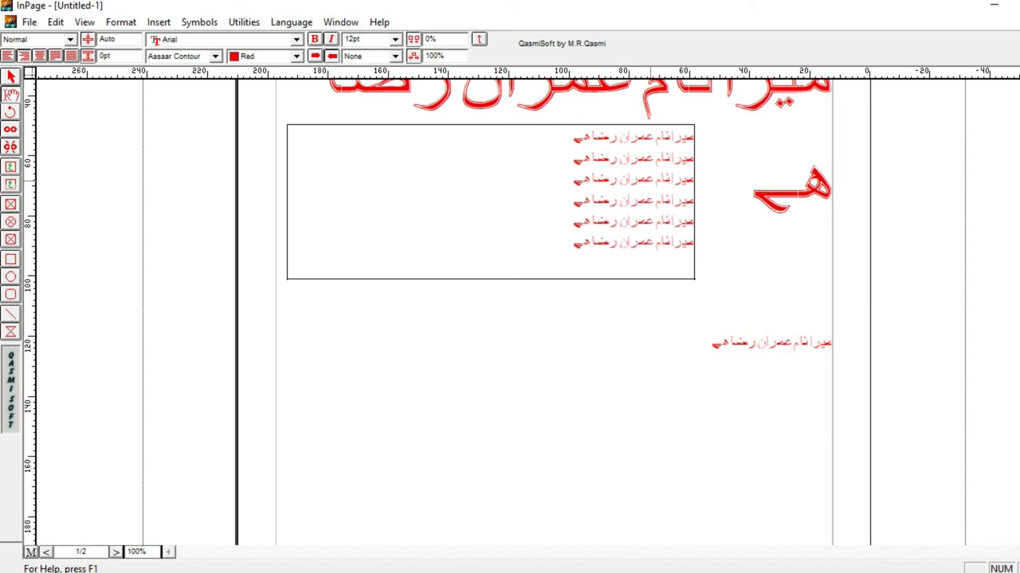
pyautogui.hotkey('ctrl', 'v')
pyautogui.press('Return')
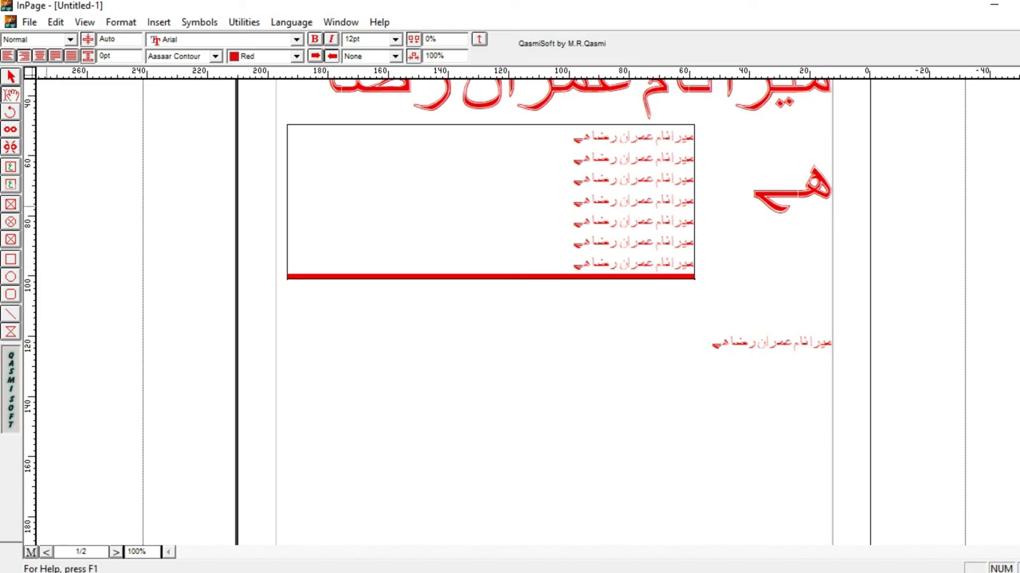
# Draw a title text box about 103 mm wide just below the filled text box.
pyautogui.click(10, 184)
pyautogui.moveTo(312, 292); pyautogui.dragTo(621, 380)
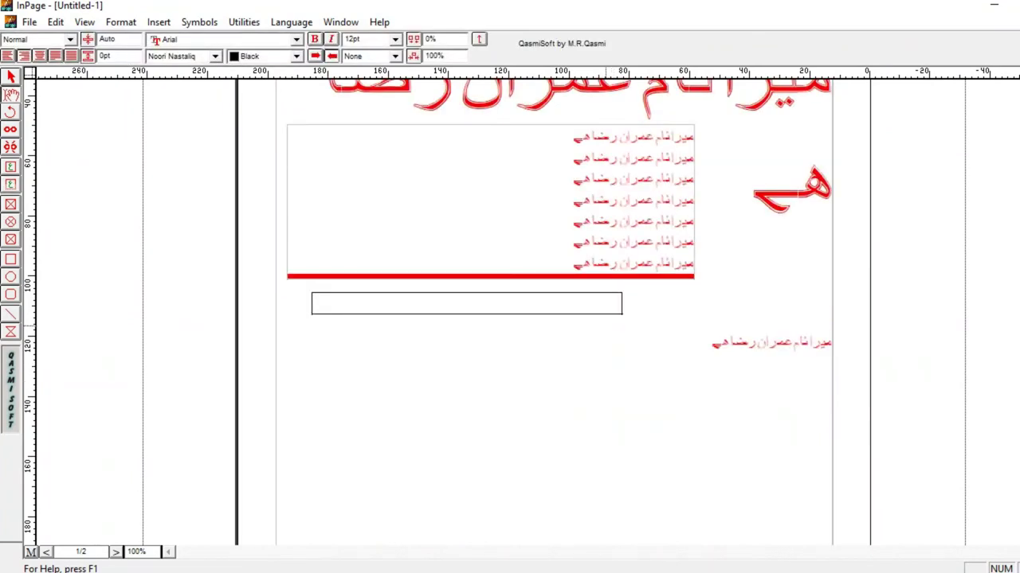
# Fill the title text box with seven lines of the copied sentence, repeating it twice on the sixth line.
pyautogui.hotkey('ctrl', 'v')
pyautogui.press('Return')
pyautogui.hotkey('ctrl', 'v')
pyautogui.press('Return')
pyautogui.hotkey('ctrl', 'v')
pyautogui.press('Return')
pyautogui.hotkey('ctrl', 'v')
pyautogui.press('Return')
pyautogui.hotkey('ctrl', 'v')
pyautogui.press('Return')
pyautogui.hotkey('ctrl', 'v')
pyautogui.write('میرانام عمران رضاہے')
pyautogui.press('Return')
pyautogui.hotkey('ctrl', 'v')
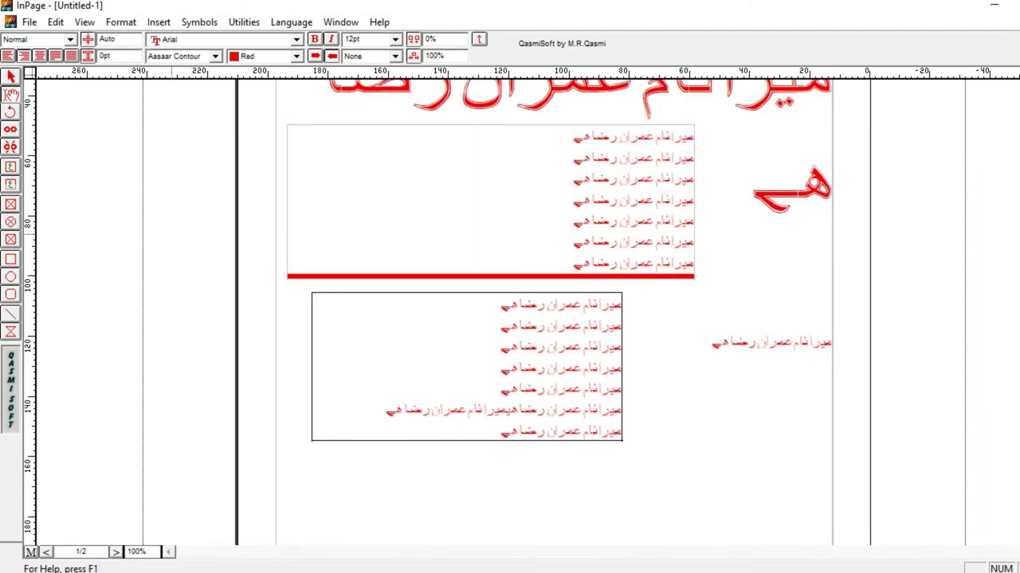
# Draw a rectangular picture box about 61 × 42 mm below the small red sentence and import the picture IMG_20190927_090349_2 into it.
pyautogui.click(10, 205)
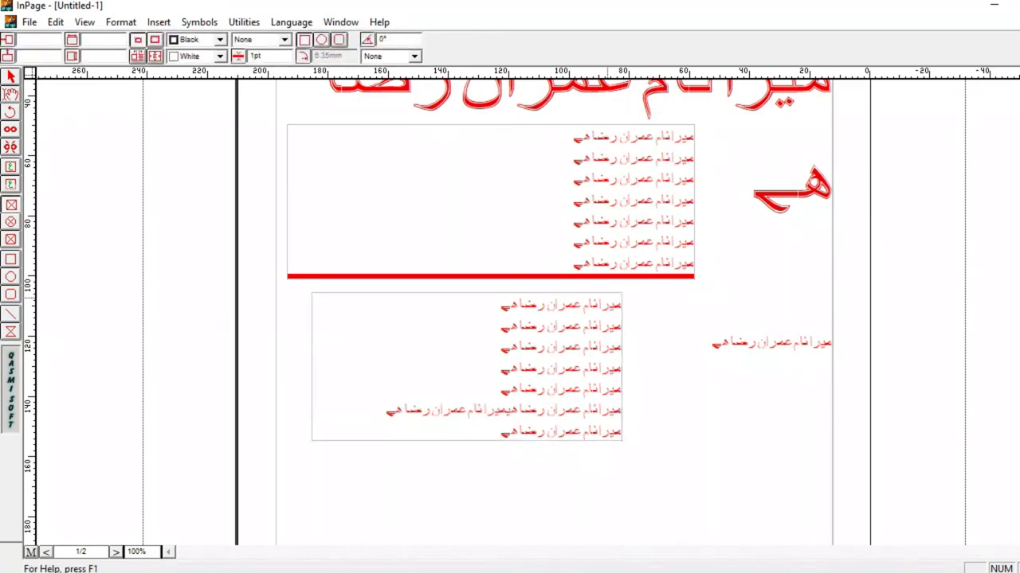
pyautogui.moveTo(646, 363); pyautogui.dragTo(832, 489)
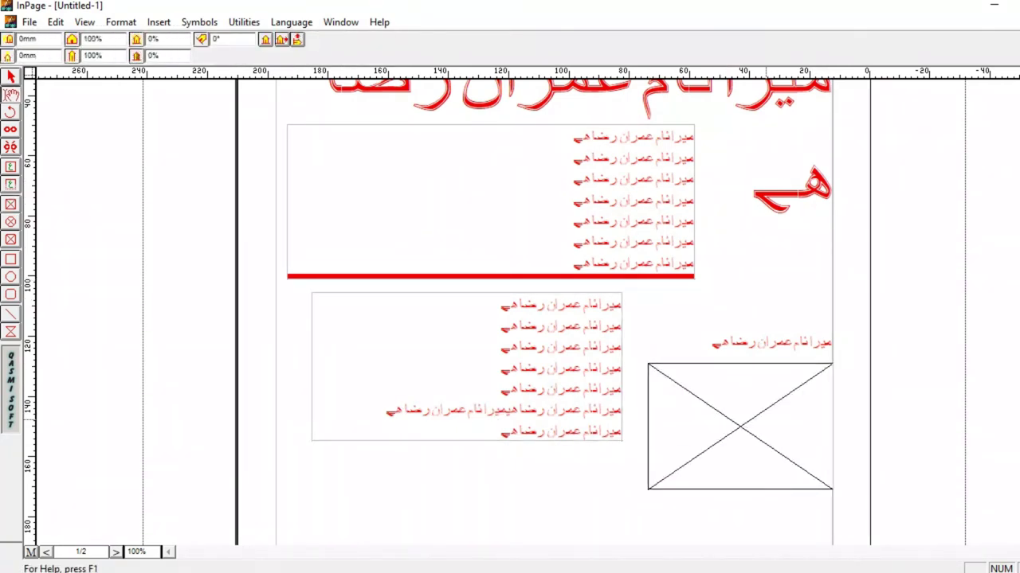
pyautogui.rightClick(767, 421)
pyautogui.moveTo(805, 430)
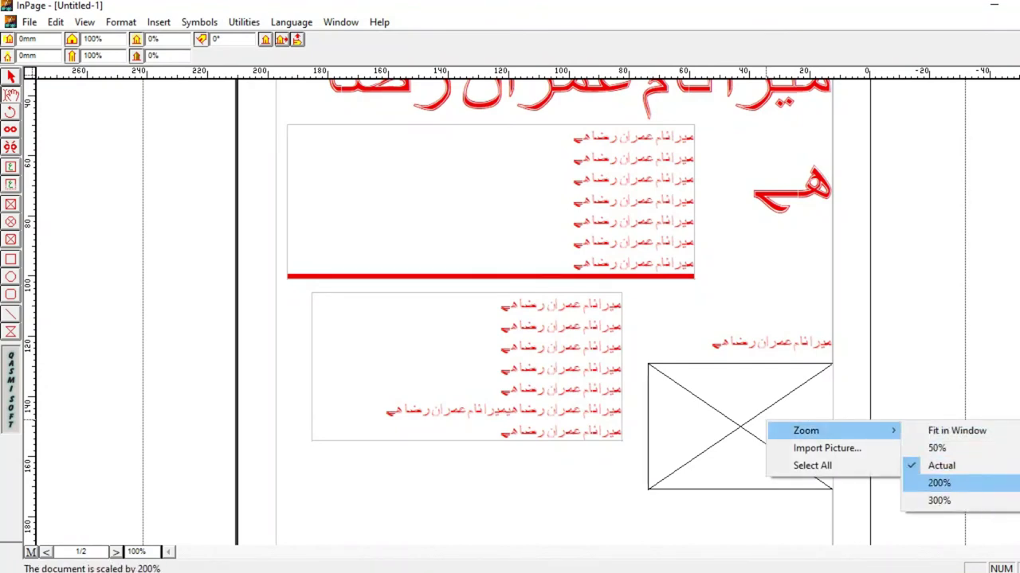
pyautogui.click(928, 482)
pyautogui.rightClick(621, 314)
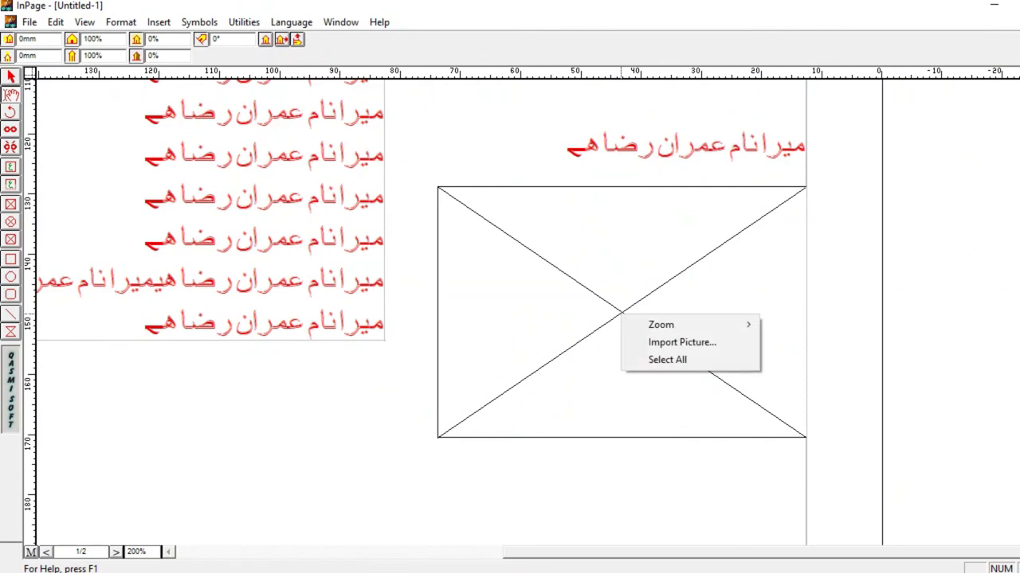
pyautogui.click(682, 343)
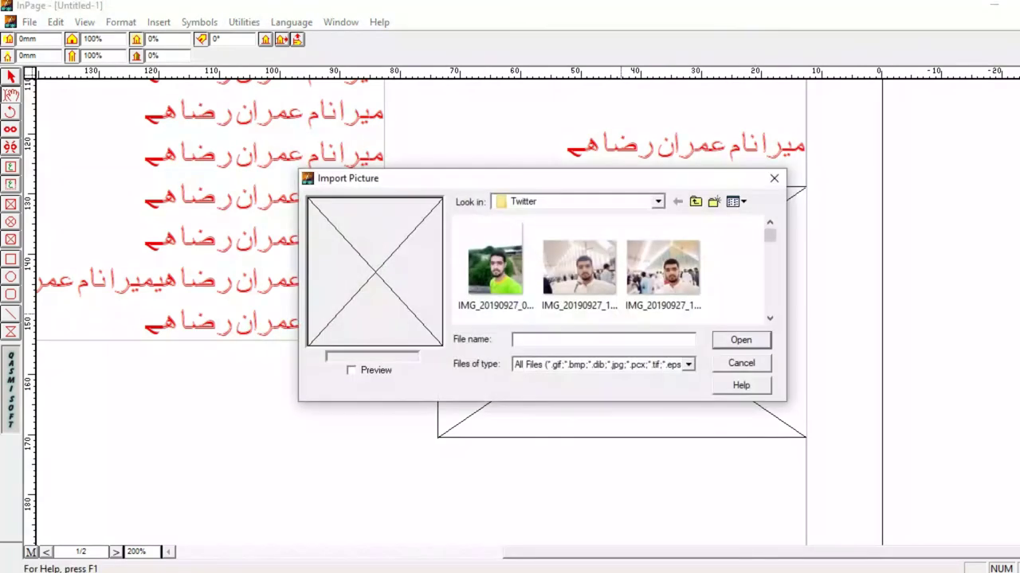
pyautogui.click(495, 266)
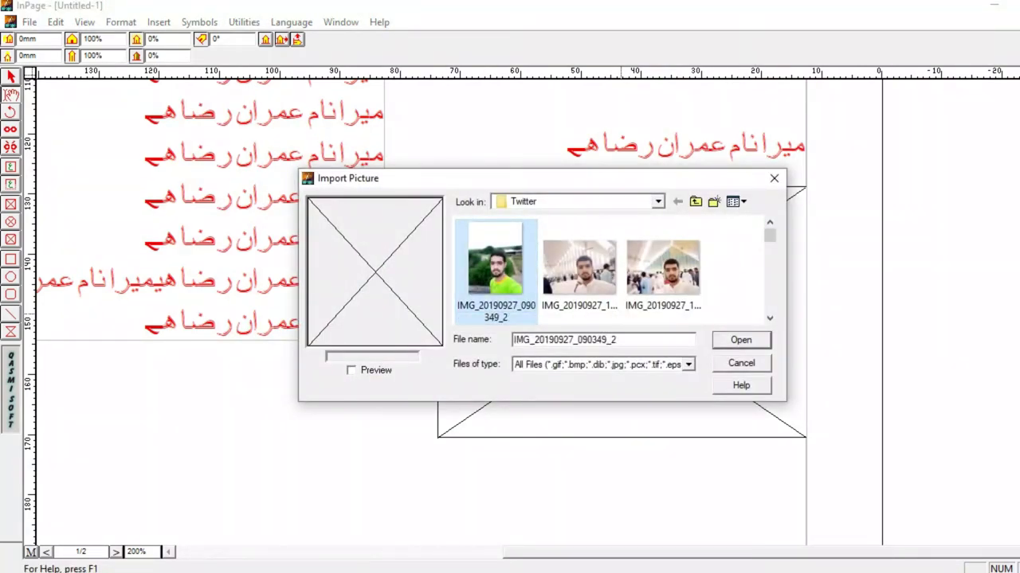
pyautogui.click(741, 340)
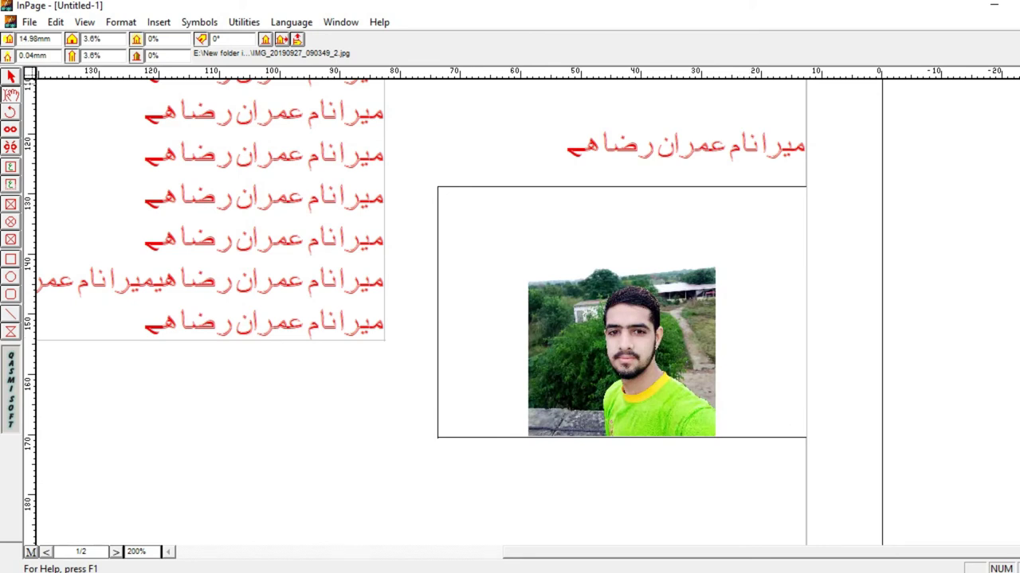
# Shrink the photo's picture box to about 29 × 21 mm, keeping its lower edge in place.
pyautogui.click(11, 77)
pyautogui.click(533, 211)
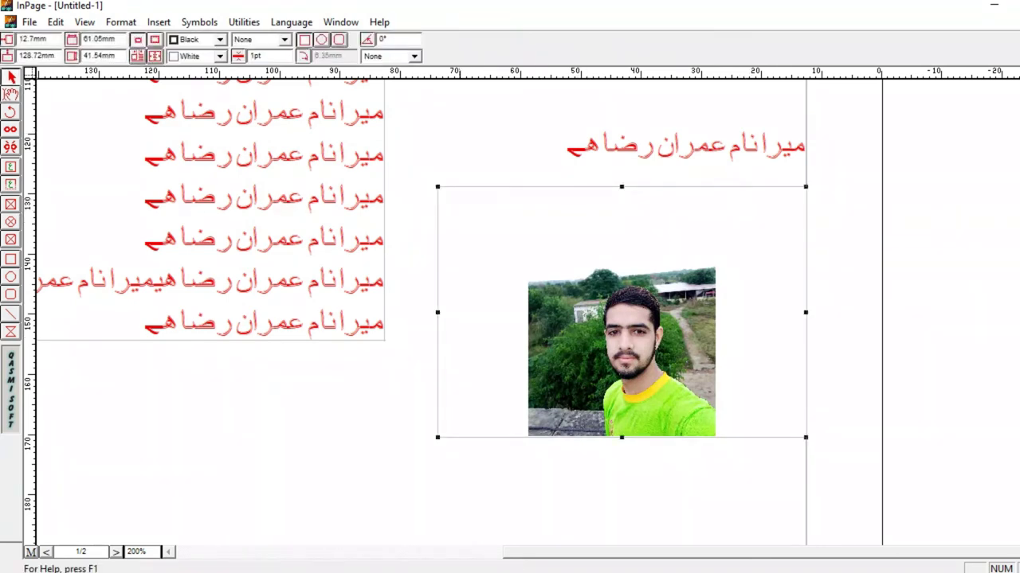
pyautogui.moveTo(437, 187); pyautogui.dragTo(549, 274)
pyautogui.moveTo(805, 275); pyautogui.dragTo(724, 313)
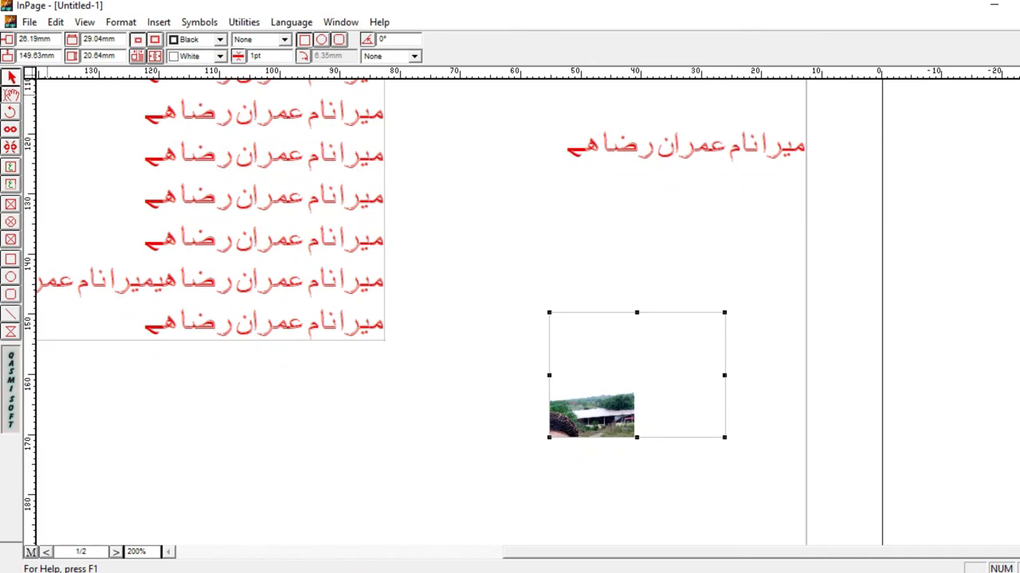
# Reposition the photo inside its picture box so that it fills the frame with the face in view.
pyautogui.click(10, 94)
pyautogui.moveTo(617, 421); pyautogui.dragTo(716, 327)
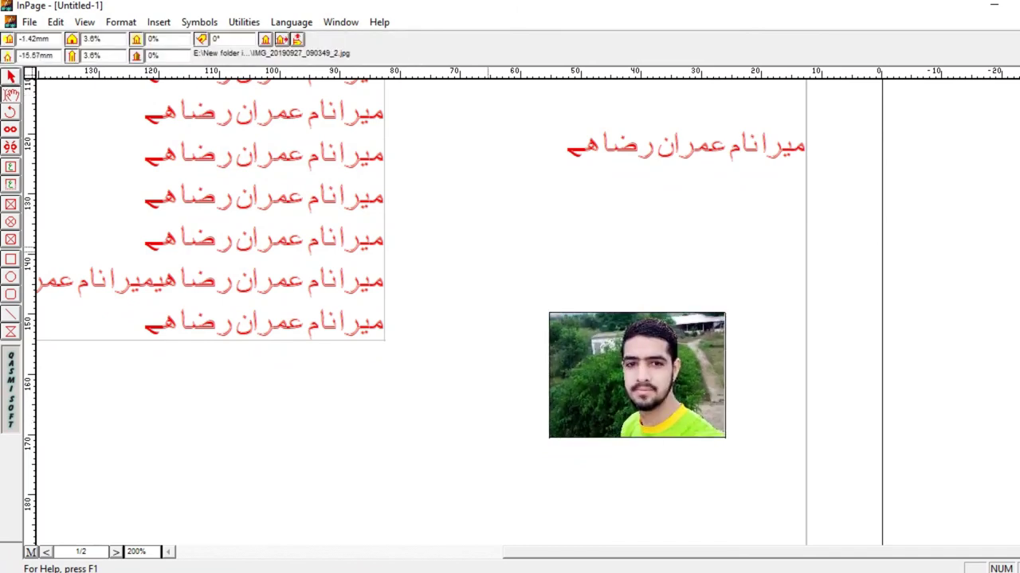
pyautogui.click(10, 78)
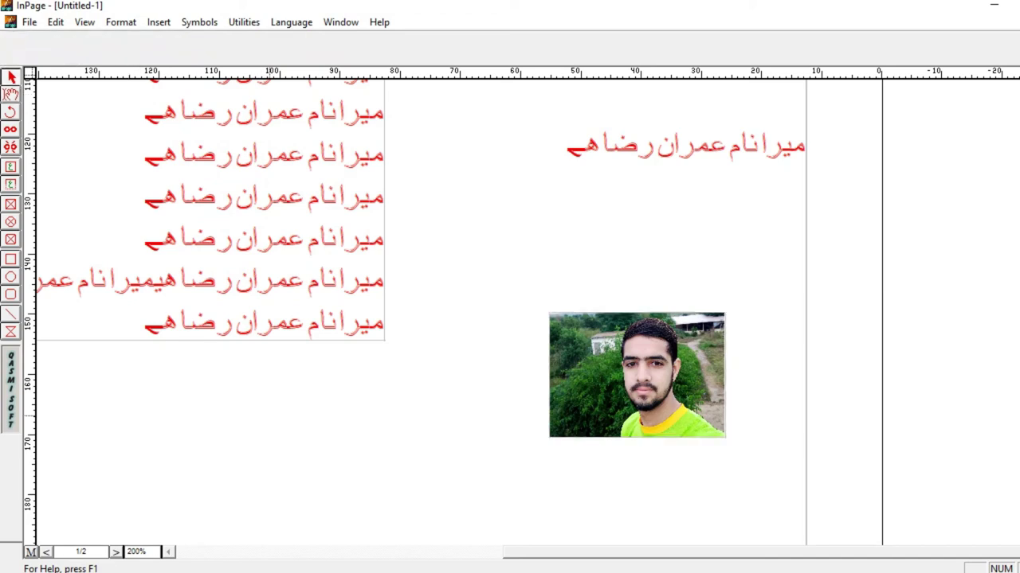
pyautogui.click(270, 416)
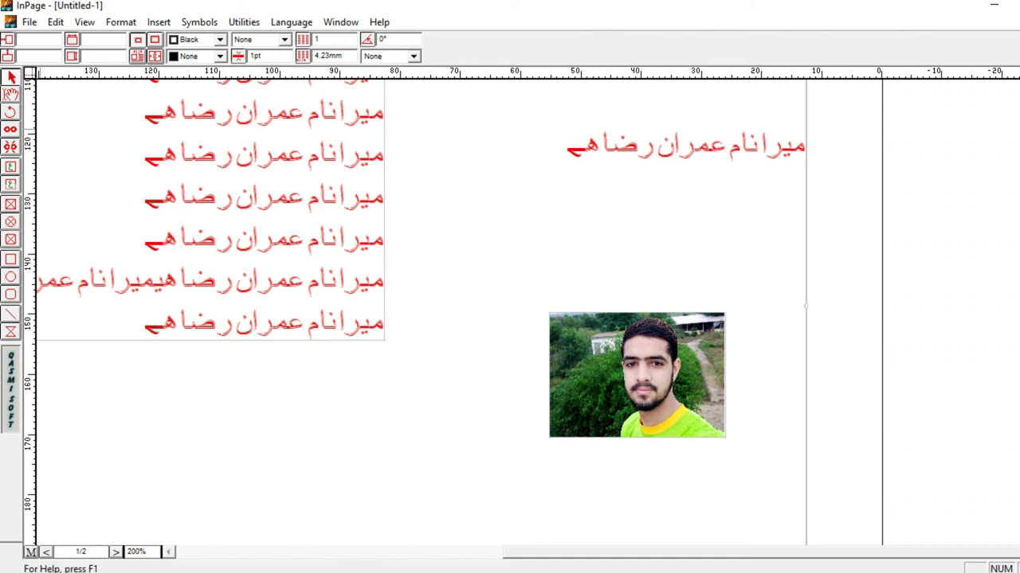
# Draw an elliptical picture box above the photo and a wide rounded picture box below the title text box.
pyautogui.click(10, 222)
pyautogui.moveTo(451, 195); pyautogui.dragTo(582, 308)
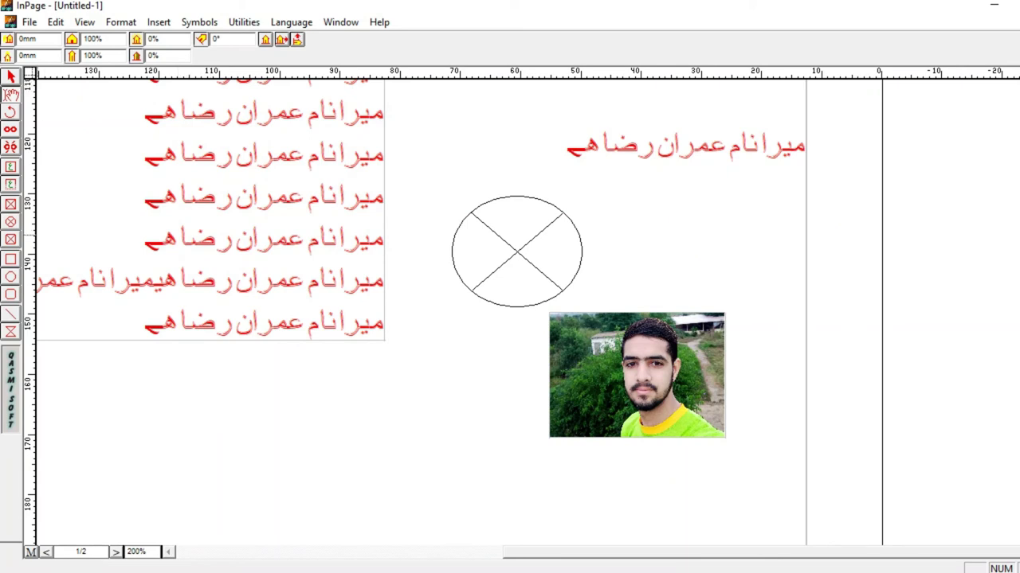
pyautogui.click(10, 239)
pyautogui.moveTo(129, 370)
pyautogui.mouseDown()
pyautogui.moveTo(265, 392)
pyautogui.moveTo(360, 423)
pyautogui.moveTo(385, 447)
pyautogui.mouseUp()
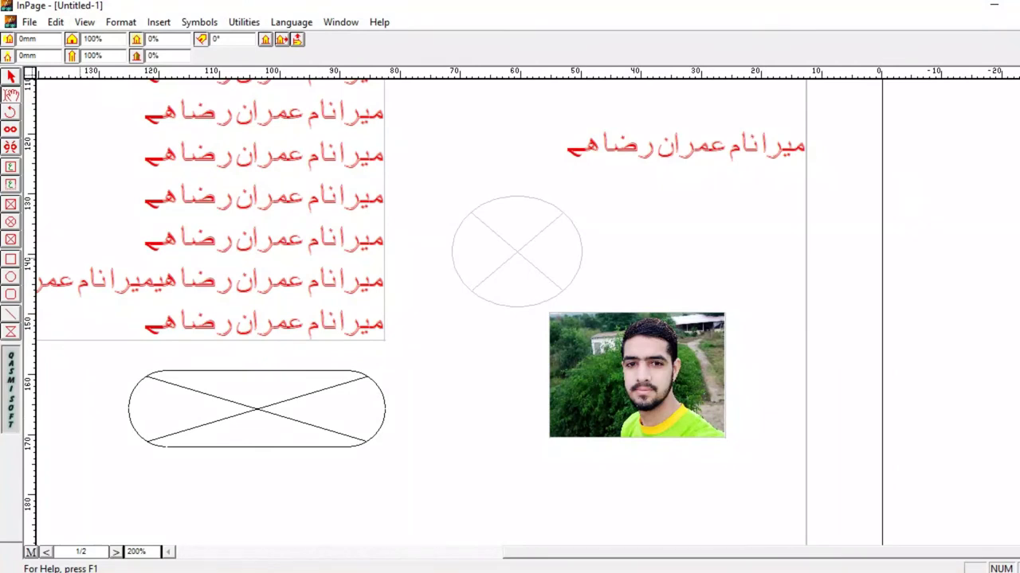
# Draw a rectangle about 23 × 17 mm above the photo and an ellipse about 19 × 17 mm overlapping the photo's left edge.
pyautogui.click(10, 259)
pyautogui.moveTo(636, 186); pyautogui.dragTo(775, 288)
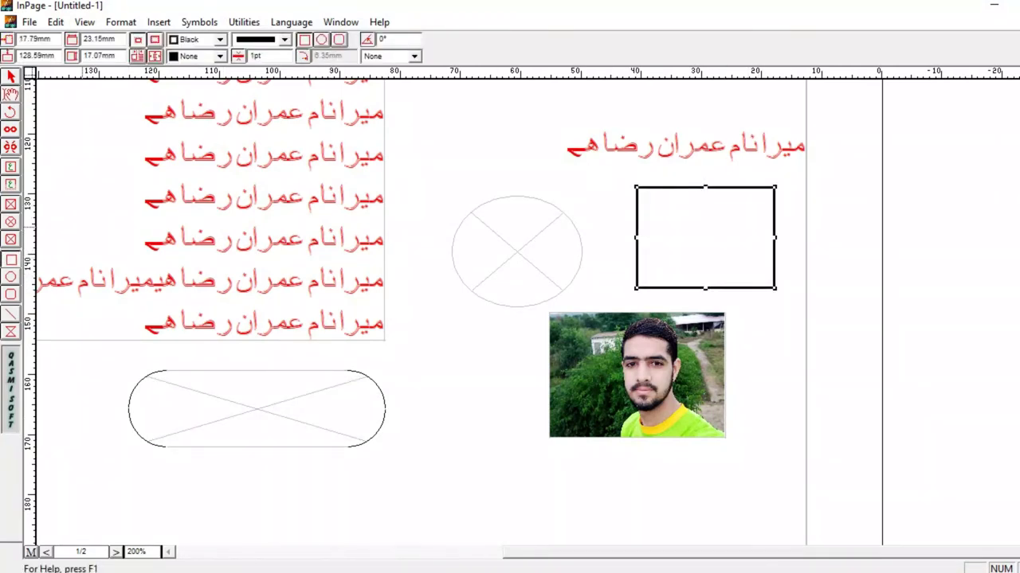
pyautogui.click(11, 277)
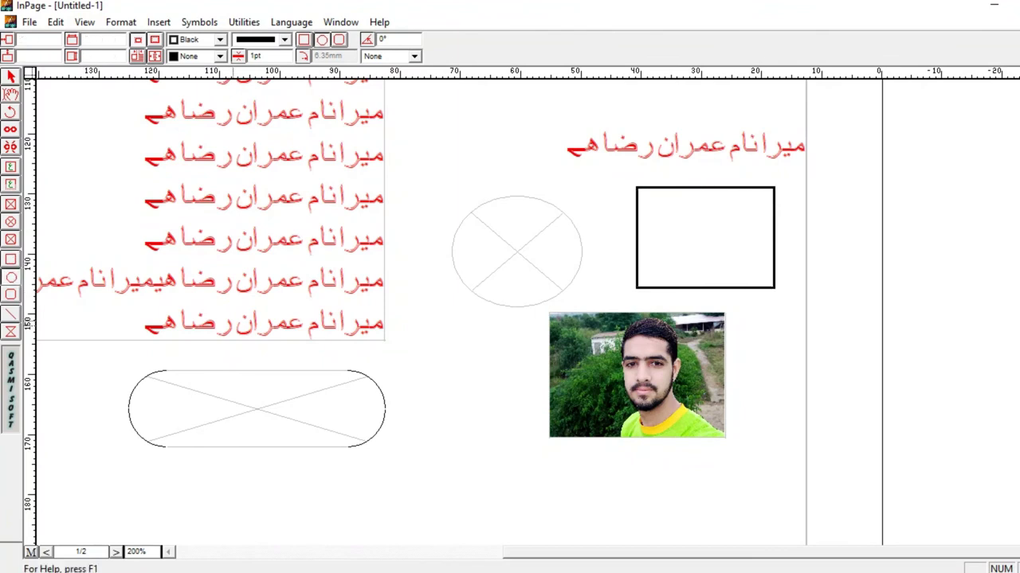
pyautogui.moveTo(444, 352); pyautogui.dragTo(556, 455)
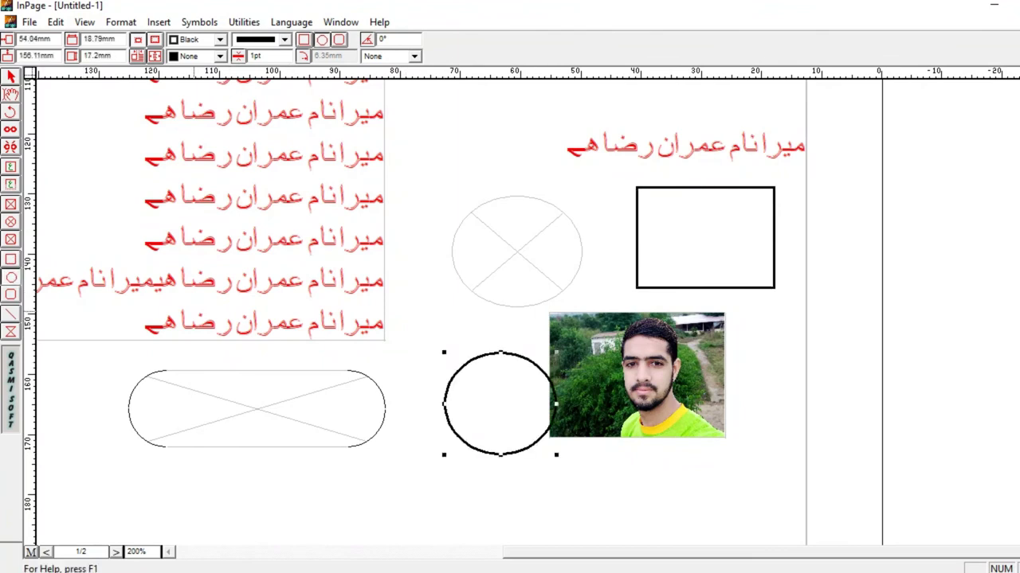
# Draw a rounded rectangle about 31 × 13 mm just below the rounded picture box.
pyautogui.click(10, 295)
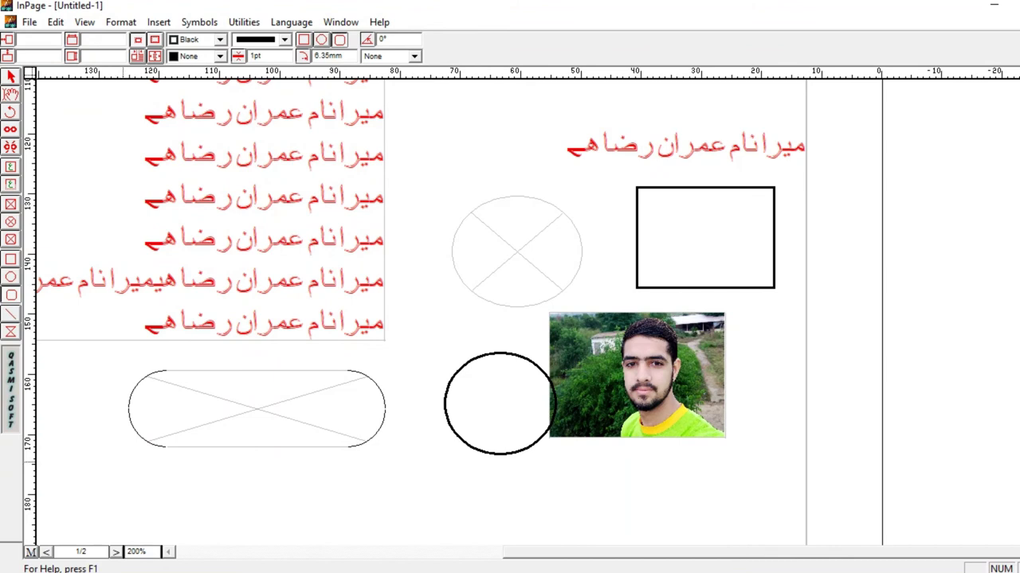
pyautogui.moveTo(102, 455); pyautogui.dragTo(288, 532)
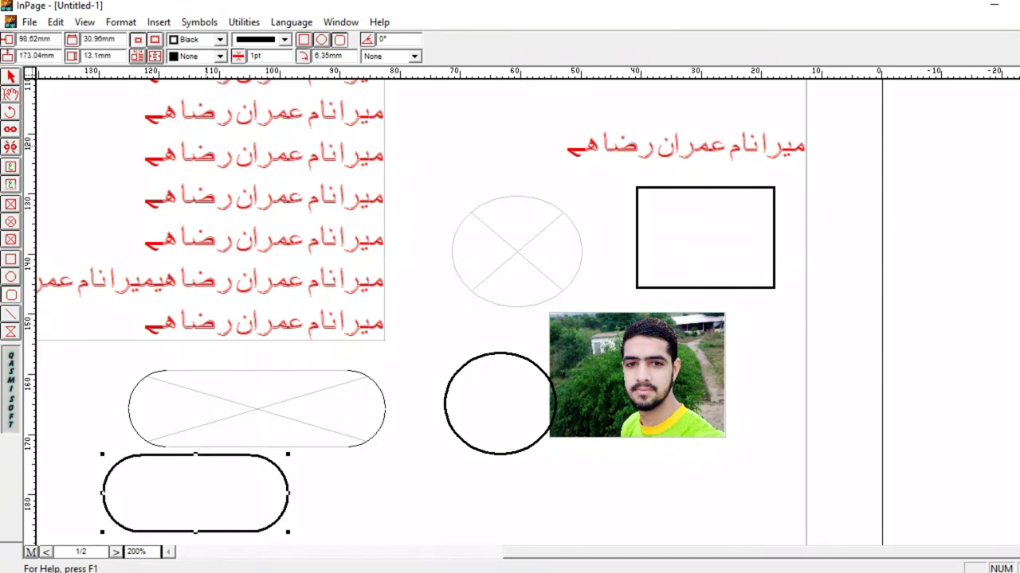
pyautogui.click(11, 76)
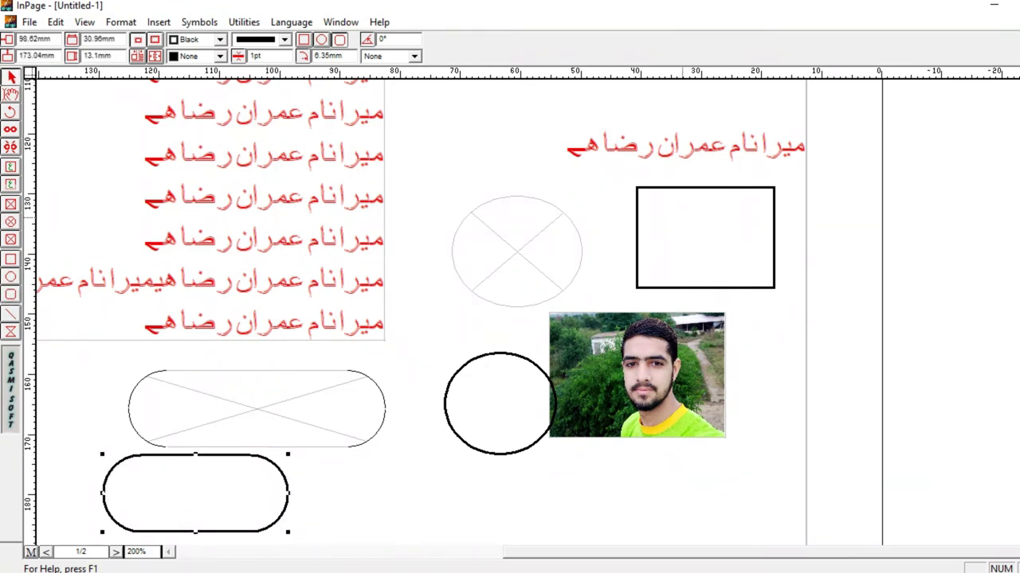
# Set the border of the rectangle above the photo to 6pt width with the round-dot pattern.
pyautogui.click(679, 216)
pyautogui.click(646, 188)
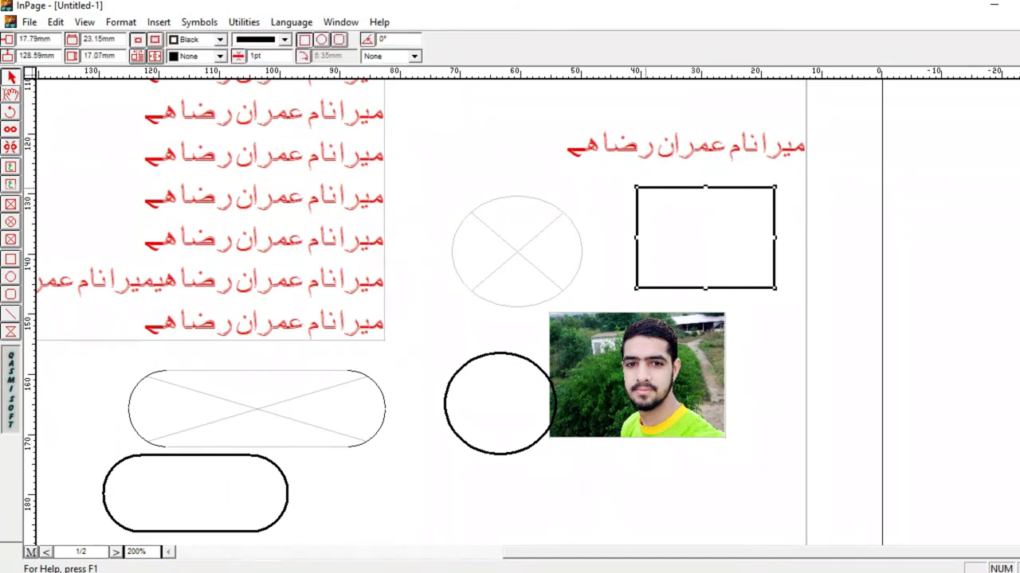
pyautogui.doubleClick(256, 56)
pyautogui.write('6')
pyautogui.press('Return')
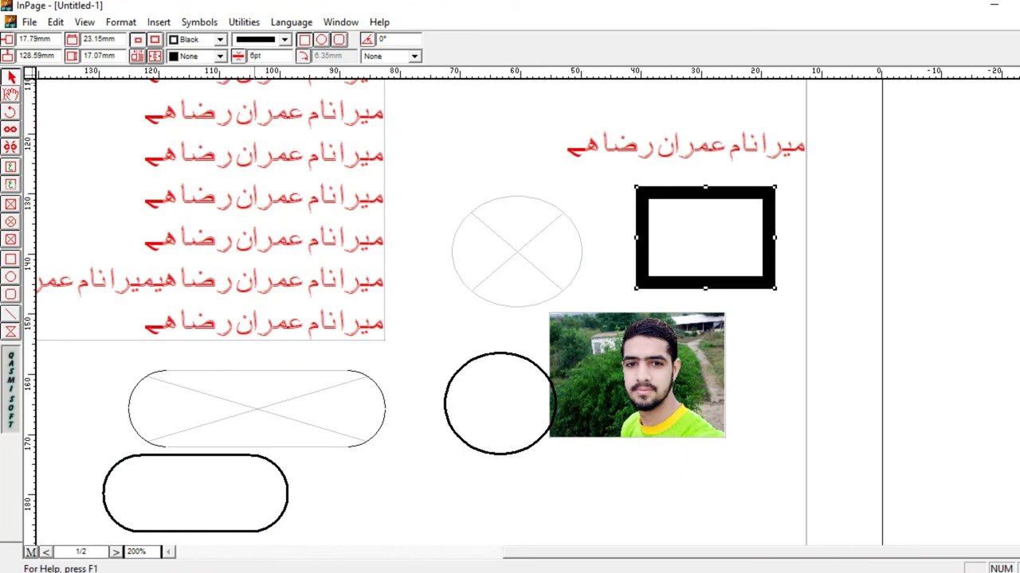
pyautogui.click(284, 39)
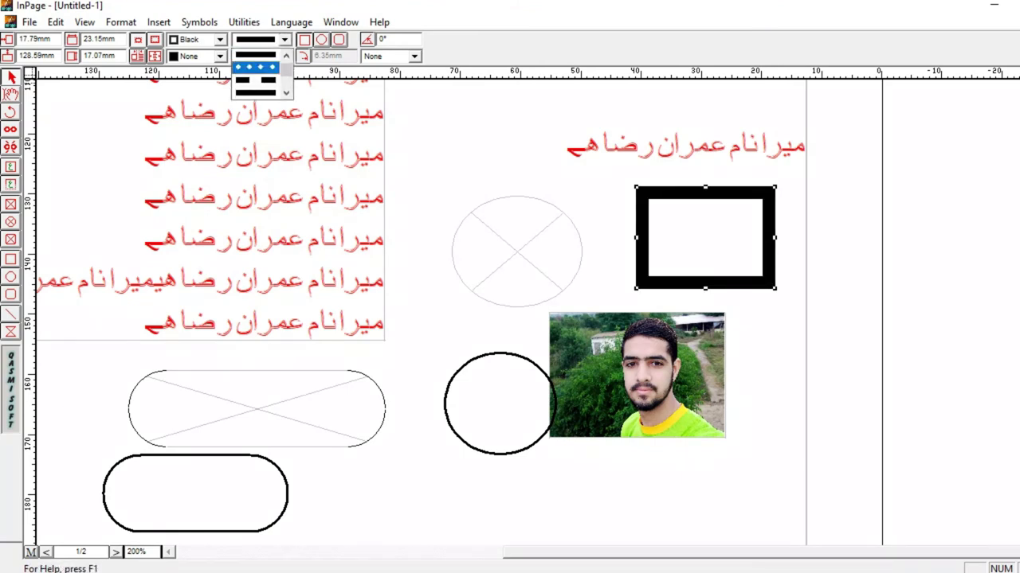
pyautogui.click(258, 67)
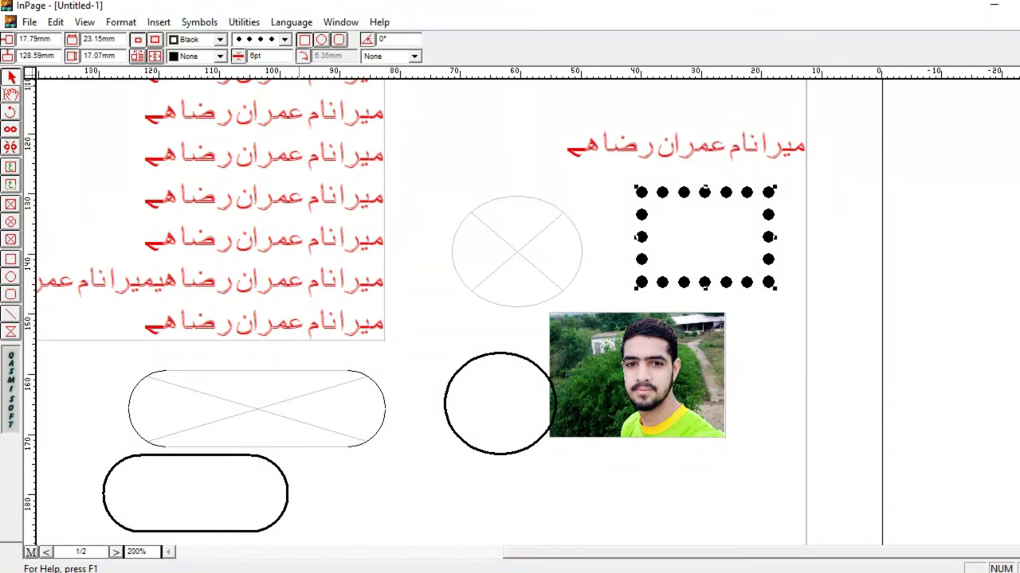
# Fill the dotted rectangle with Gray and set its border color to Yellow.
pyautogui.click(220, 56)
pyautogui.click(189, 84)
pyautogui.click(220, 56)
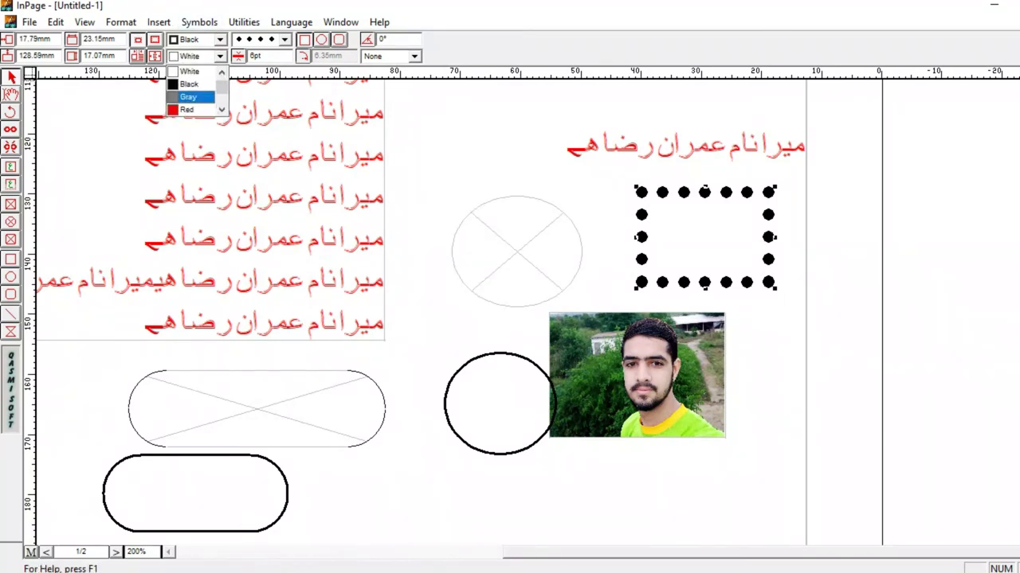
pyautogui.click(188, 97)
pyautogui.click(220, 39)
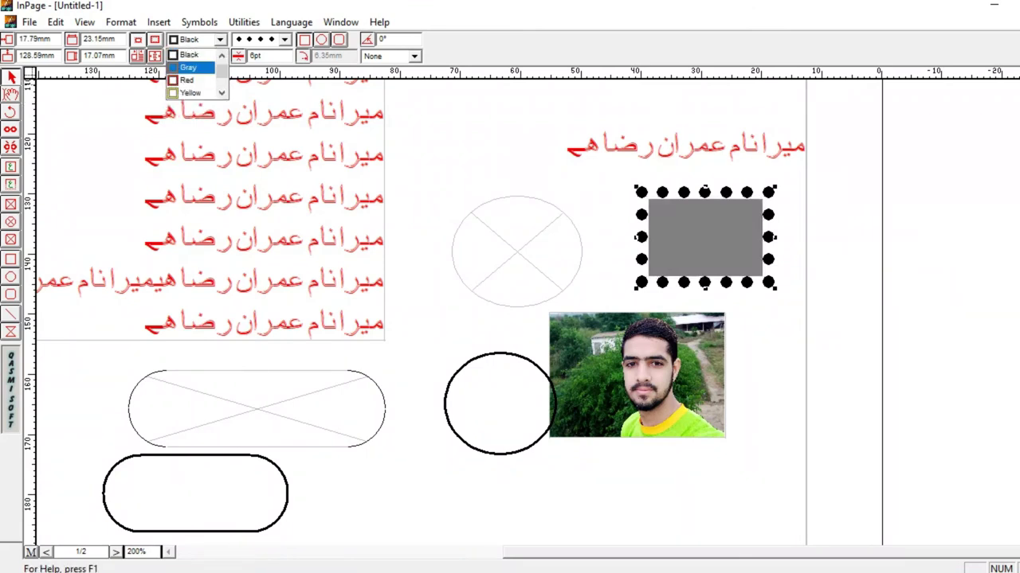
pyautogui.click(190, 93)
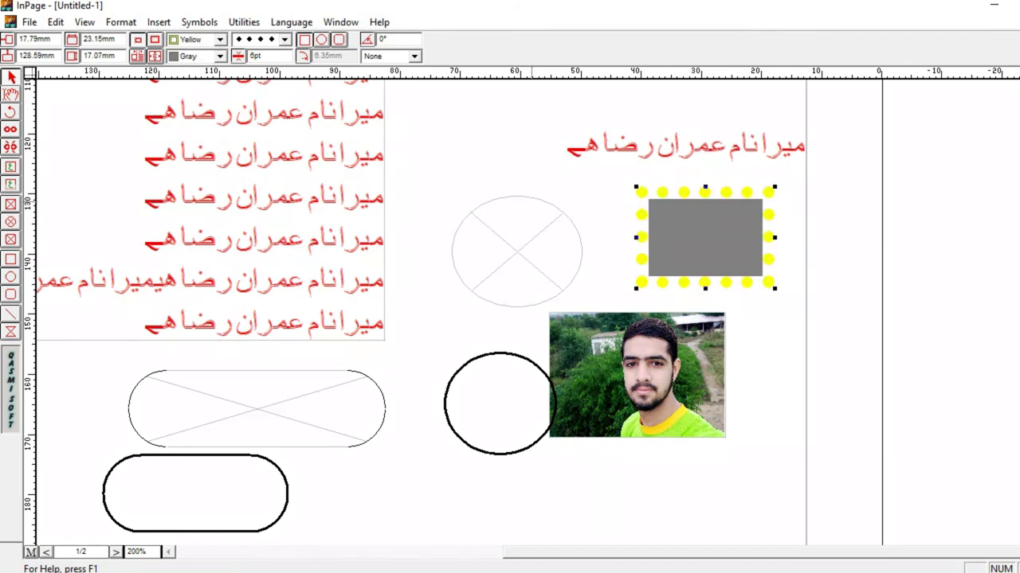
# Move the gray rectangle down so that it overlaps the photo's lower-right corner.
pyautogui.click(517, 252)
pyautogui.click(790, 172)
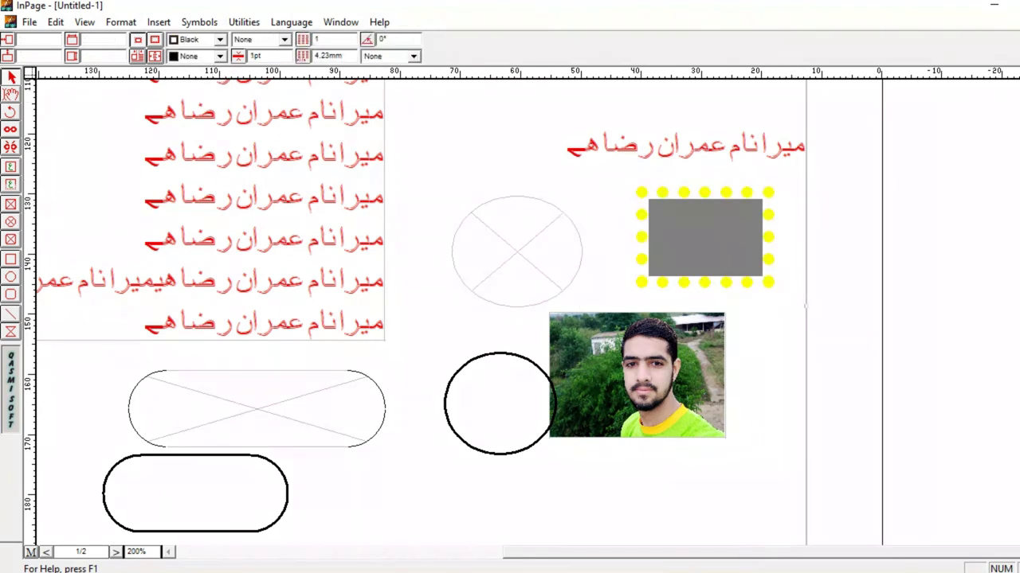
pyautogui.click(693, 237)
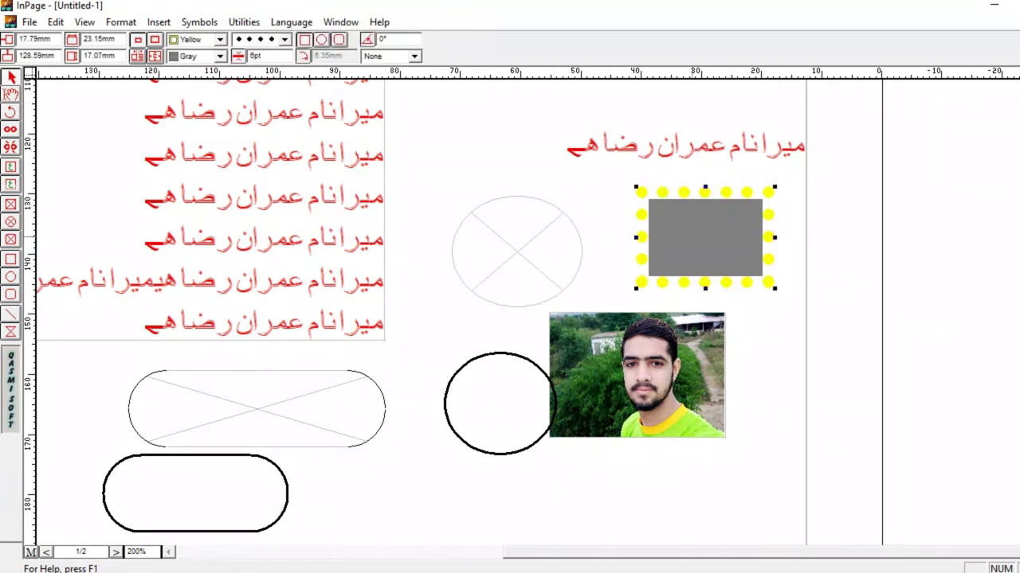
pyautogui.moveTo(693, 237); pyautogui.dragTo(765, 464)
# Examine the photo frame's object settings, such as bounds, border, scaling and shape, and close them.
pyautogui.click(658, 378)
pyautogui.doubleClick(658, 377)
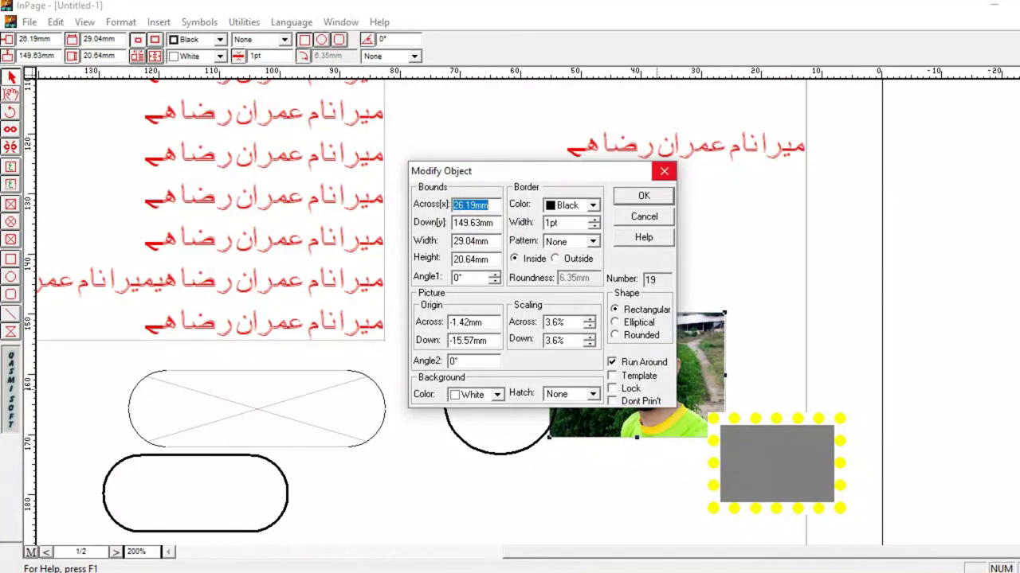
pyautogui.click(663, 171)
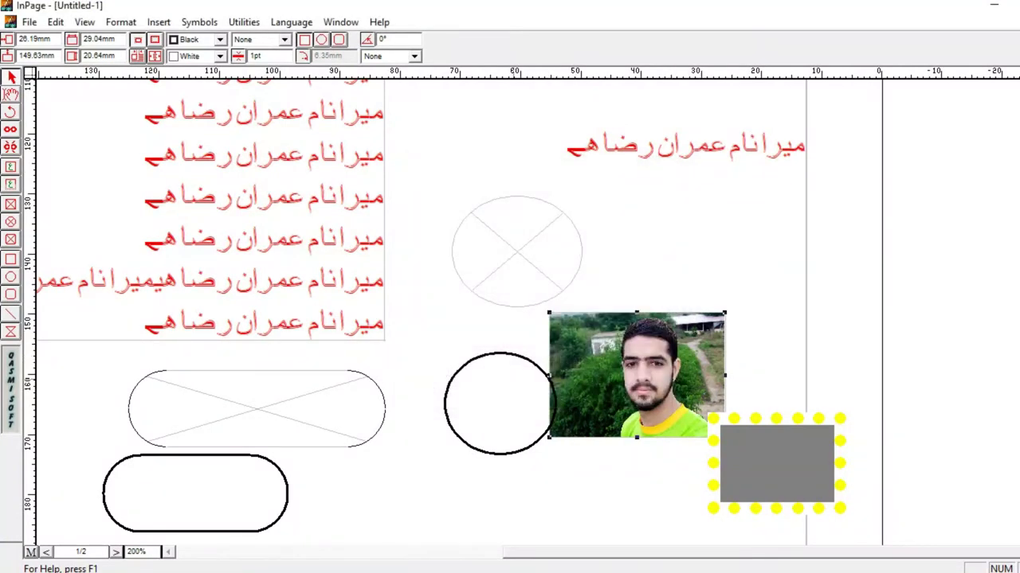
pyautogui.click(513, 371)
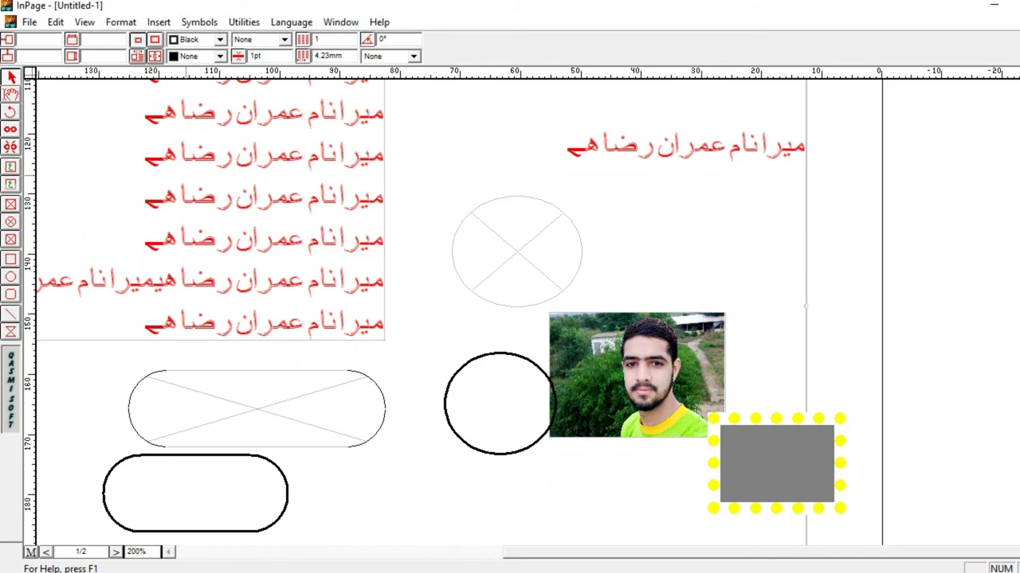
pyautogui.rightClick(725, 257)
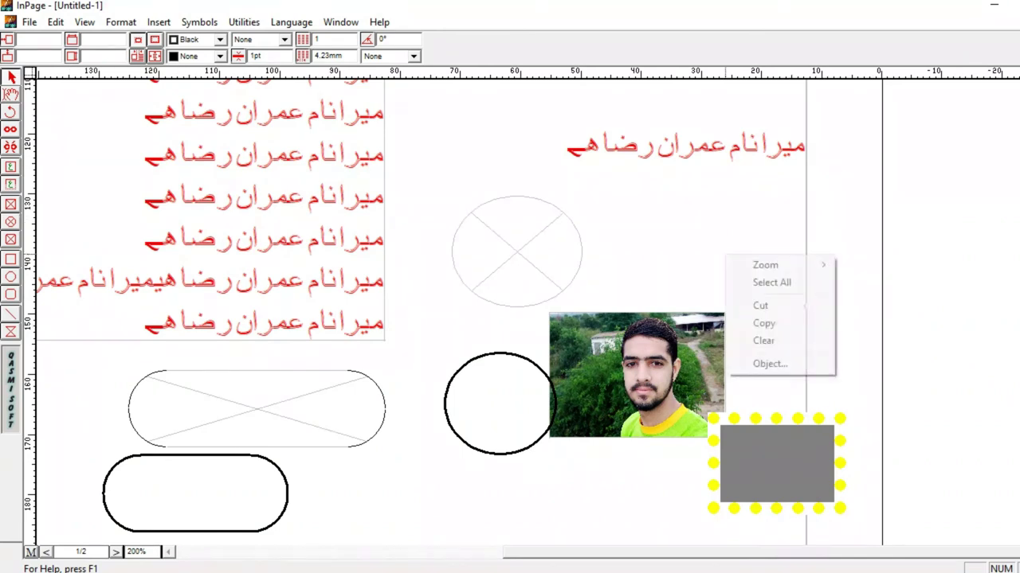
pyautogui.moveTo(765, 265)
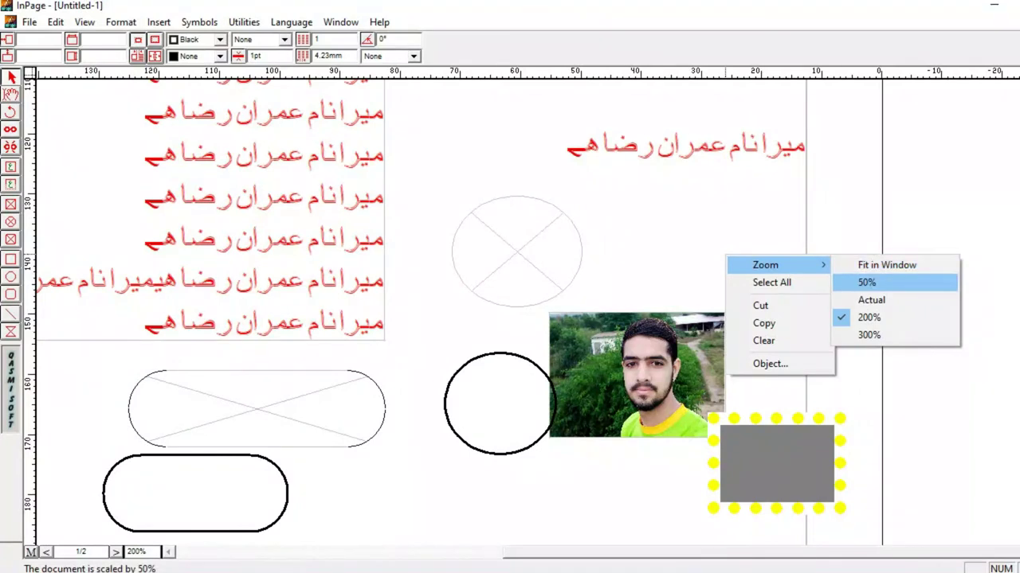
pyautogui.click(868, 317)
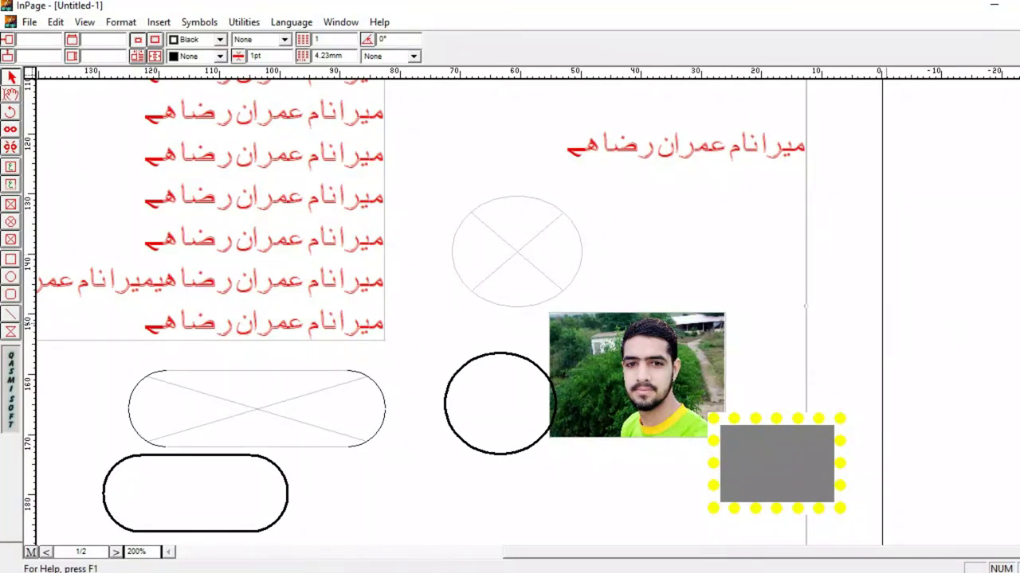
# Delete the lower multi-line text box, all drawn shapes, picture boxes and the photo beneath the thick red line together.
pyautogui.rightClick(756, 226)
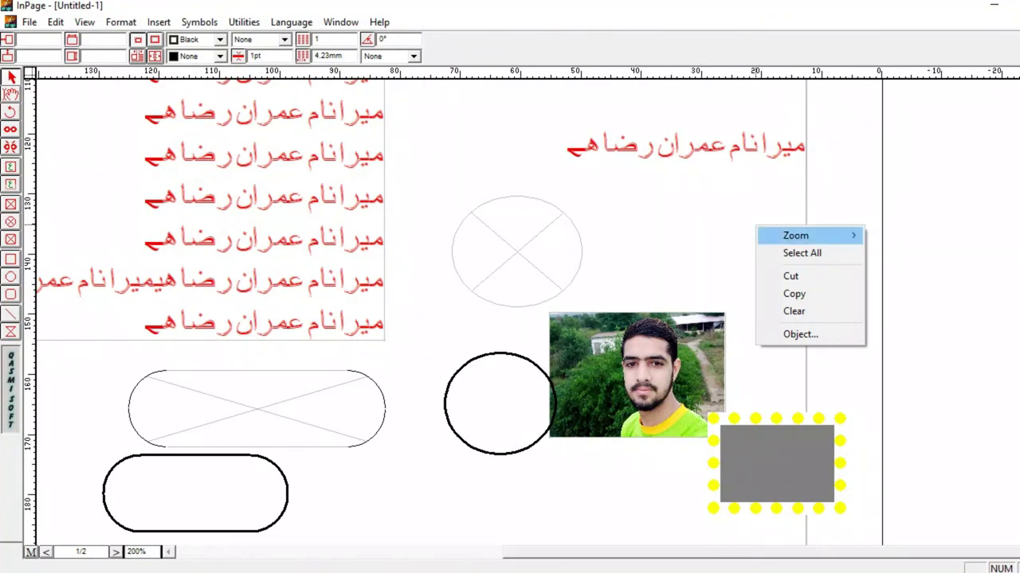
pyautogui.moveTo(808, 236)
pyautogui.press('Up')
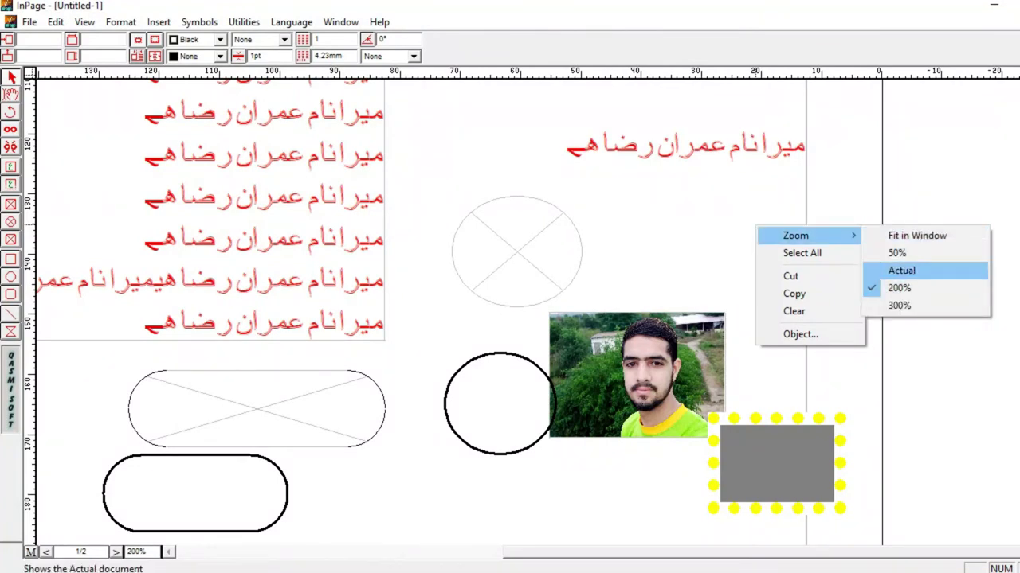
pyautogui.press('Return')
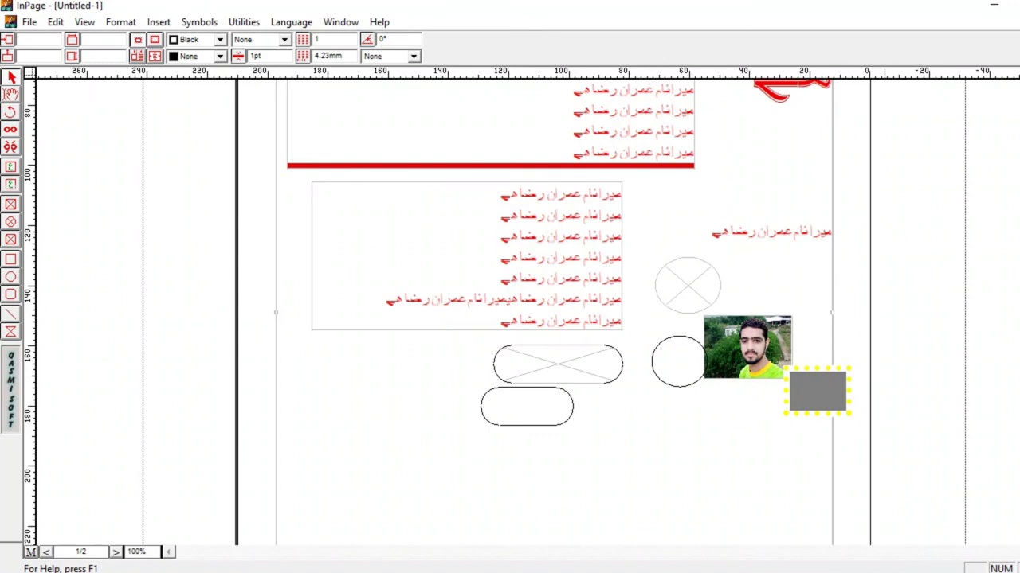
pyautogui.moveTo(914, 467); pyautogui.dragTo(232, 169)
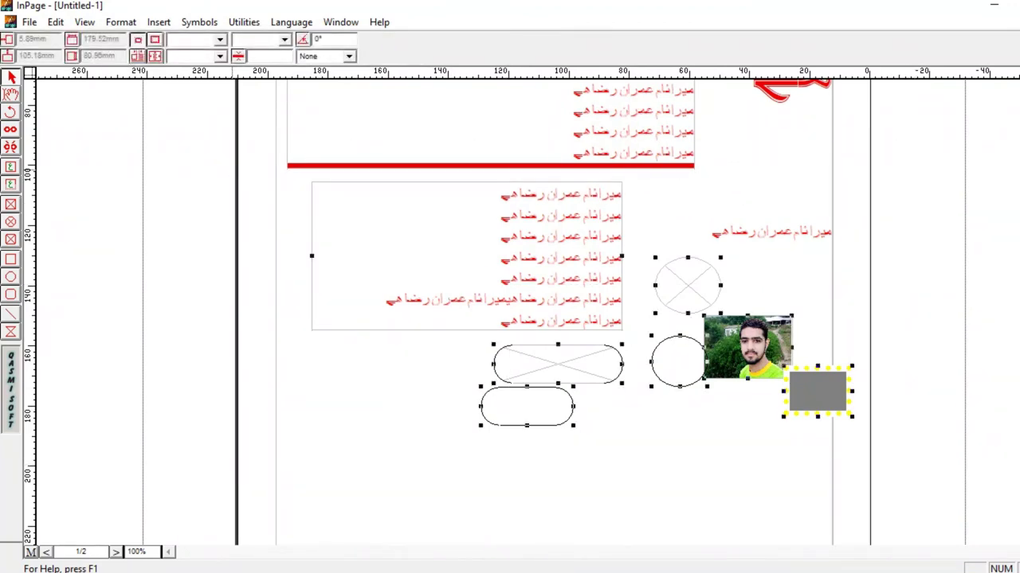
pyautogui.press('Delete')
pyautogui.moveTo(927, 266); pyautogui.dragTo(659, 237)
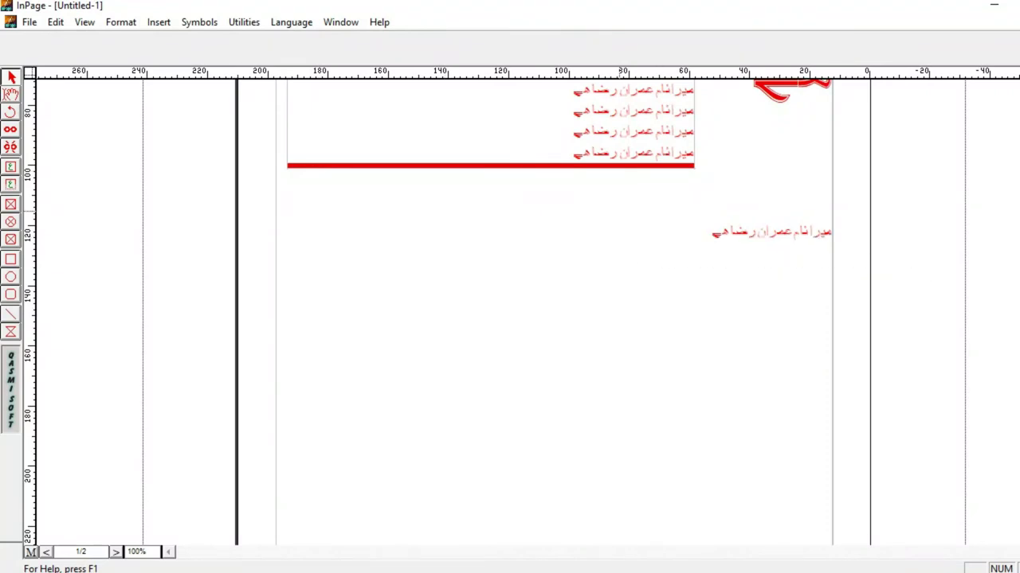
# Examine the main page text box's settings, such as bounds, border, columns and background, and close them unchanged.
pyautogui.click(785, 221)
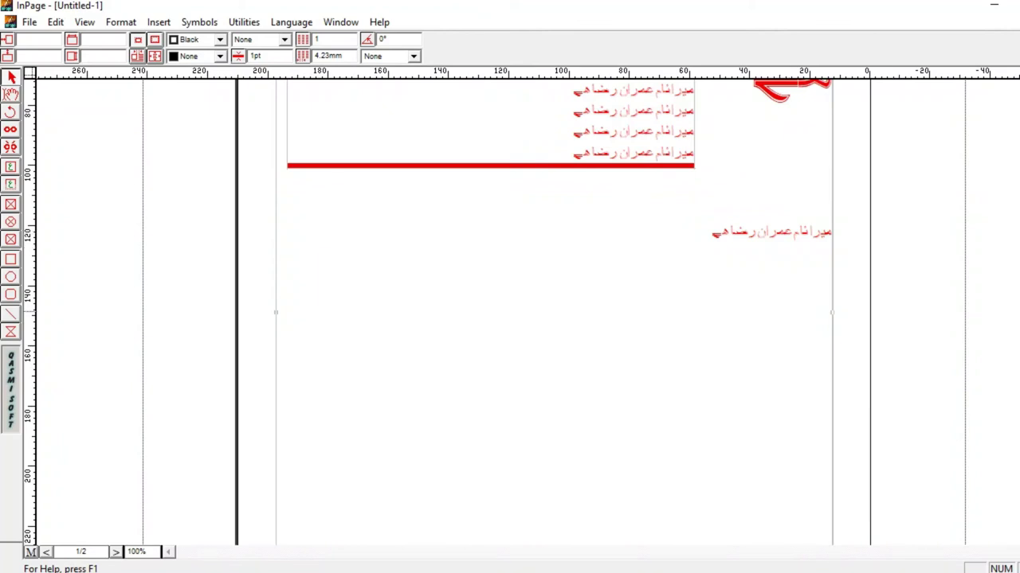
pyautogui.scroll(5, 855, 145)
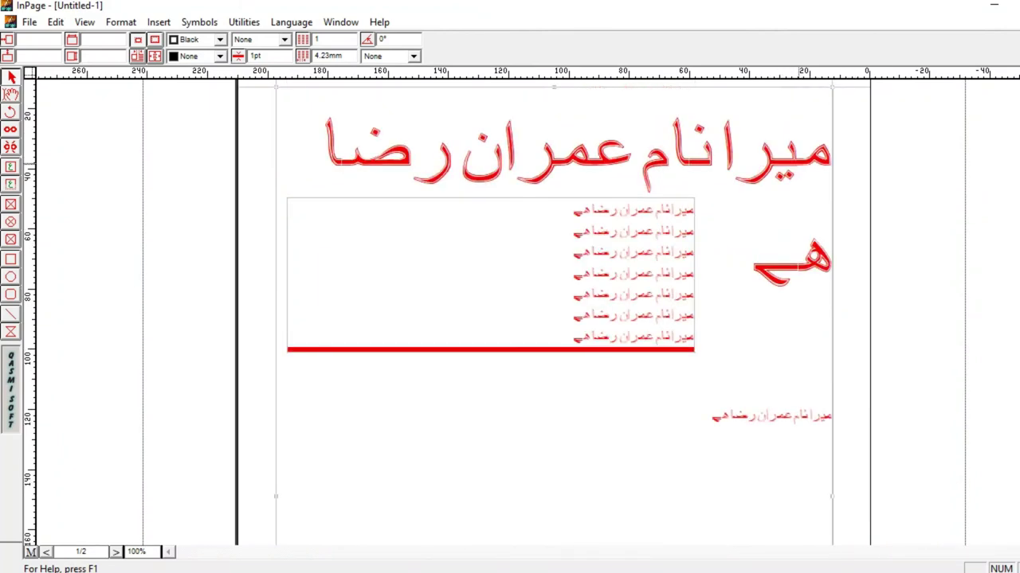
pyautogui.doubleClick(798, 162)
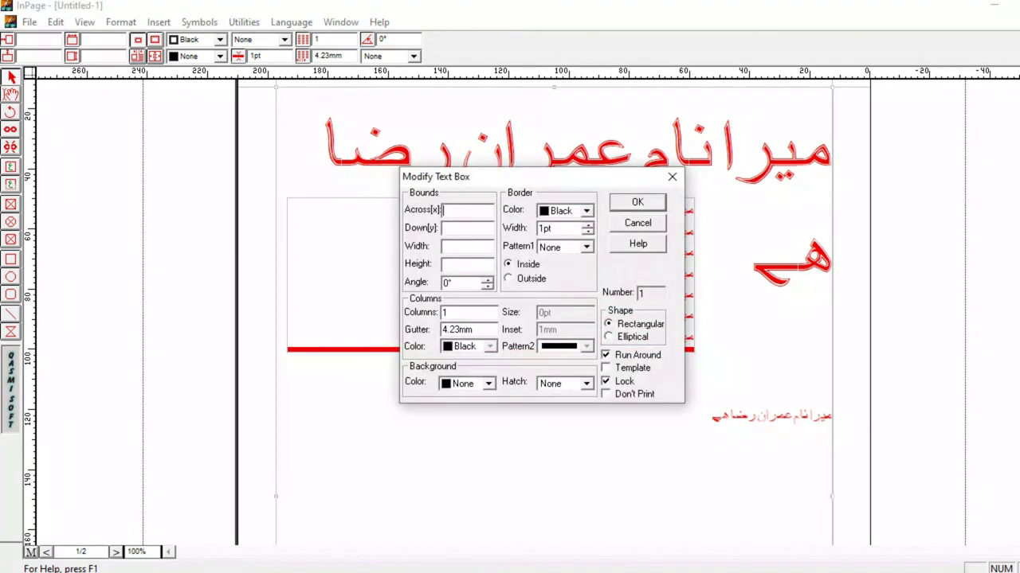
pyautogui.click(672, 177)
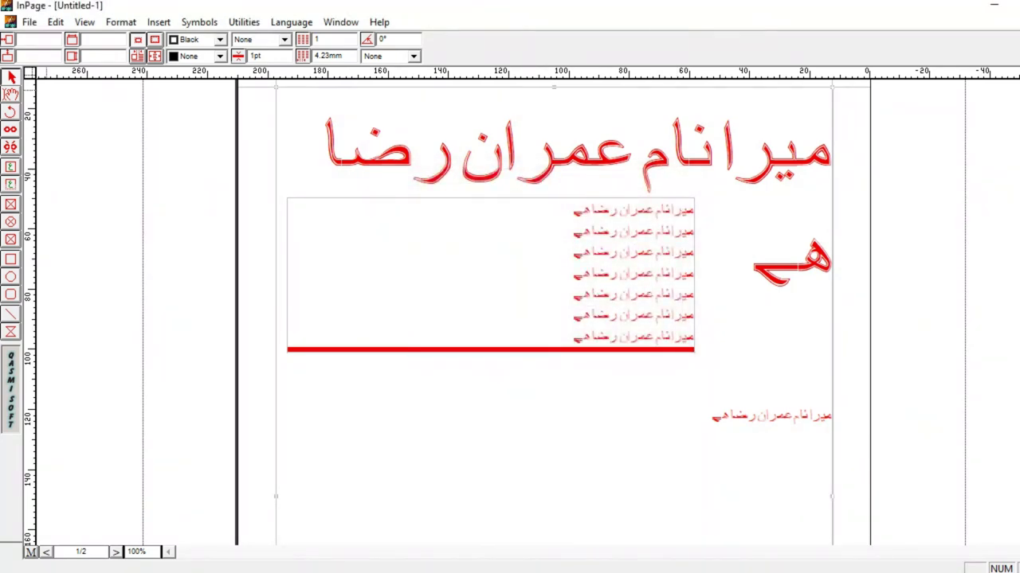
# Start exporting the page as a picture and clear the proposed file name.
pyautogui.click(29, 22)
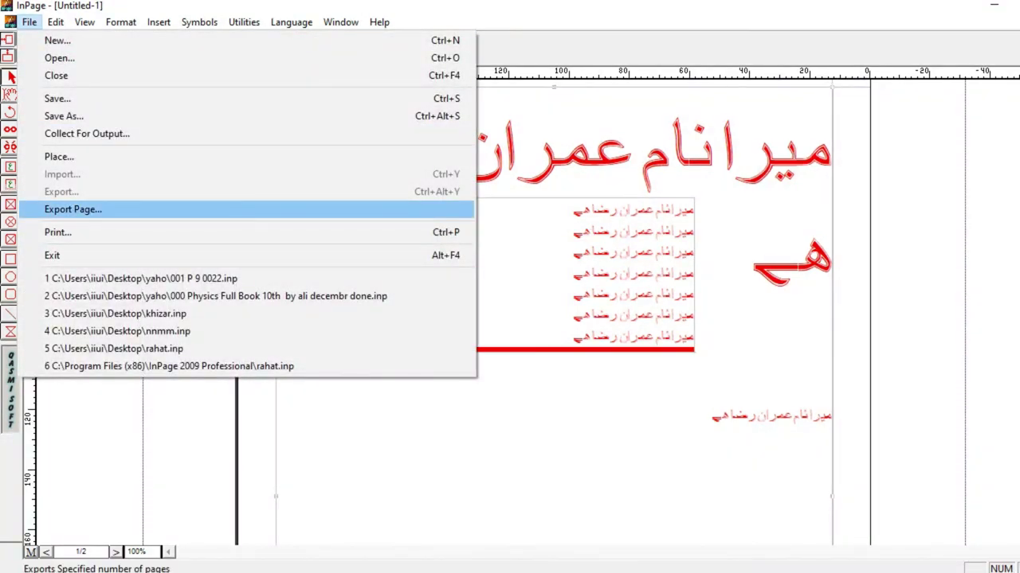
pyautogui.press('Return')
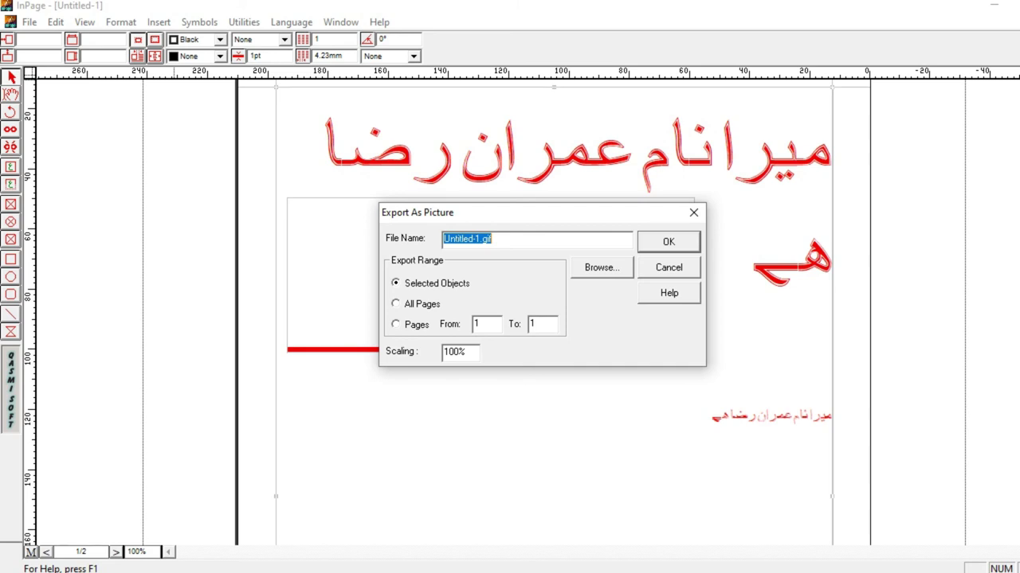
pyautogui.press('End')
pyautogui.press('BackSpace')
pyautogui.press('BackSpace')
pyautogui.press('BackSpace')
pyautogui.press('BackSpace')
pyautogui.press('BackSpace')
pyautogui.press('BackSpace')
pyautogui.press('BackSpace')
pyautogui.press('BackSpace')
pyautogui.press('BackSpace')
pyautogui.press('BackSpace')
pyautogui.press('BackSpace')
pyautogui.press('BackSpace')
pyautogui.press('BackSpace')
pyautogui.press('BackSpace')
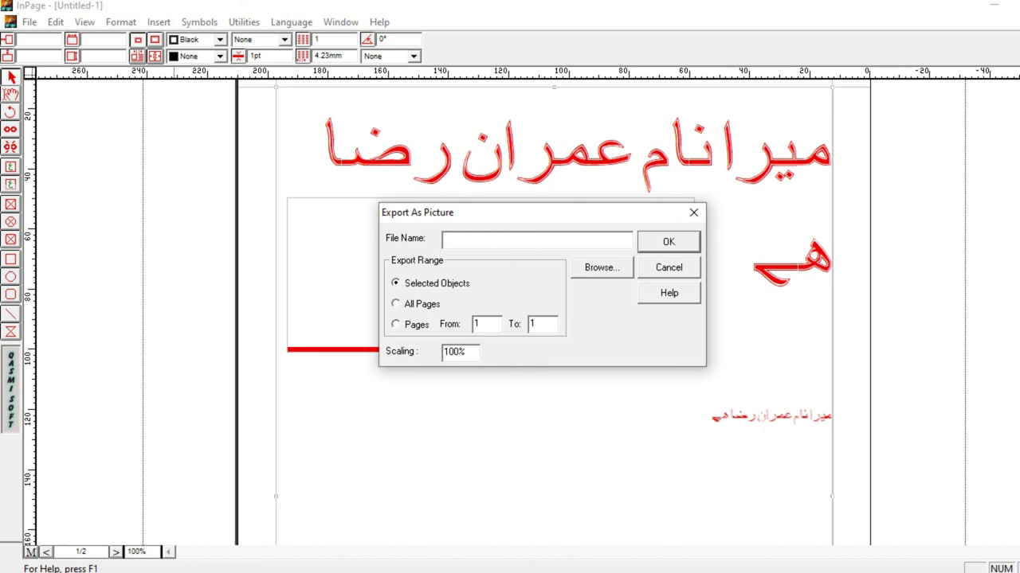
# Browse for the export destination and set the file type to Encapsulated PostScript Files.
pyautogui.click(601, 267)
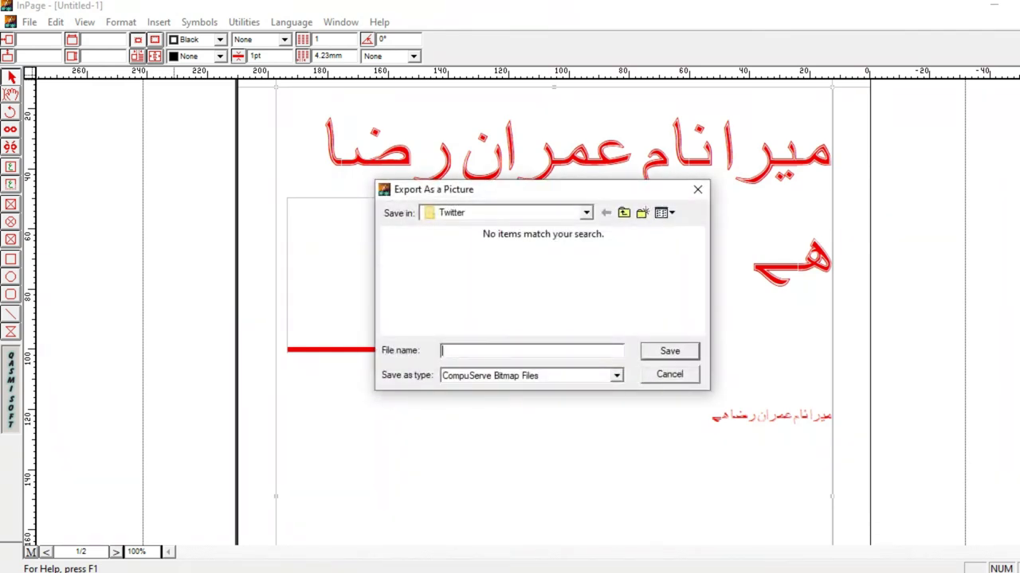
pyautogui.press('Tab')
pyautogui.hotkey('alt', 'Down')
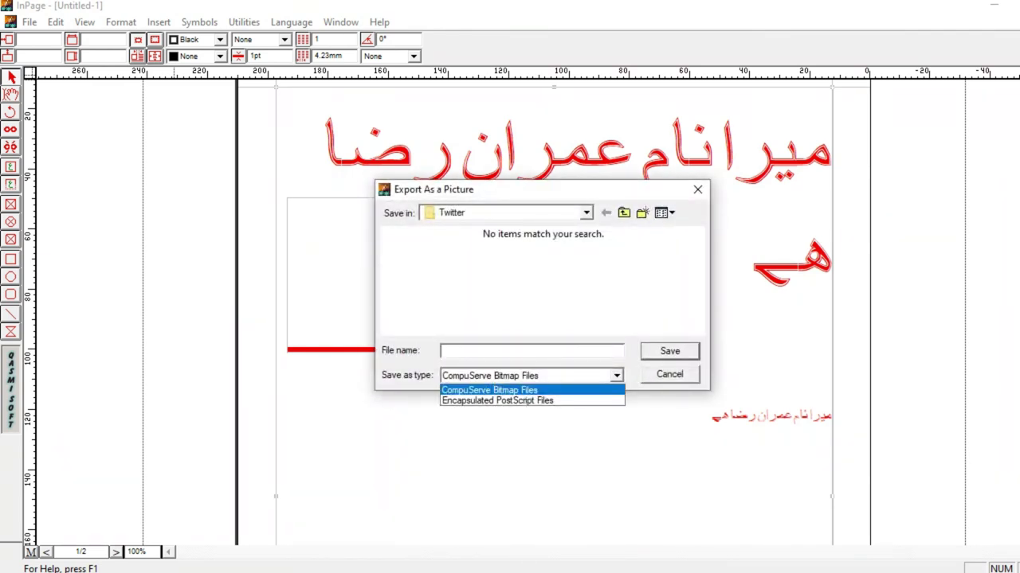
pyautogui.press('Down')
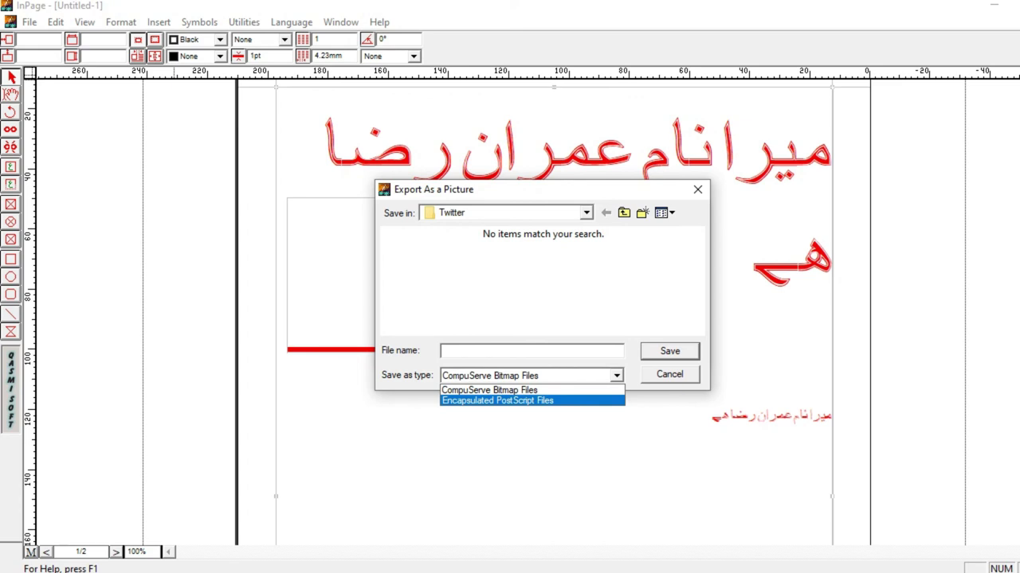
pyautogui.press('Up')
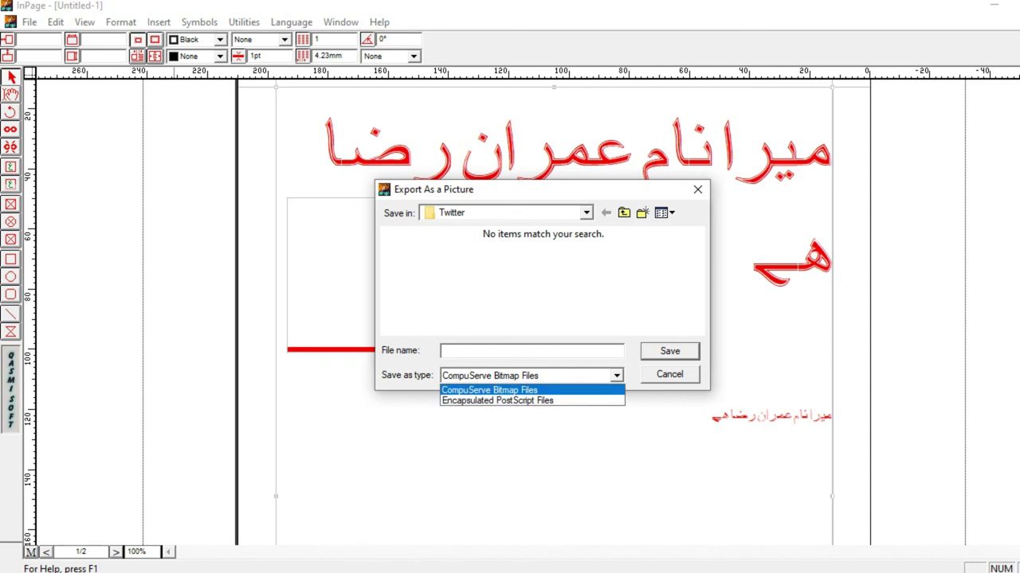
pyautogui.press('Down')
pyautogui.press('Return')
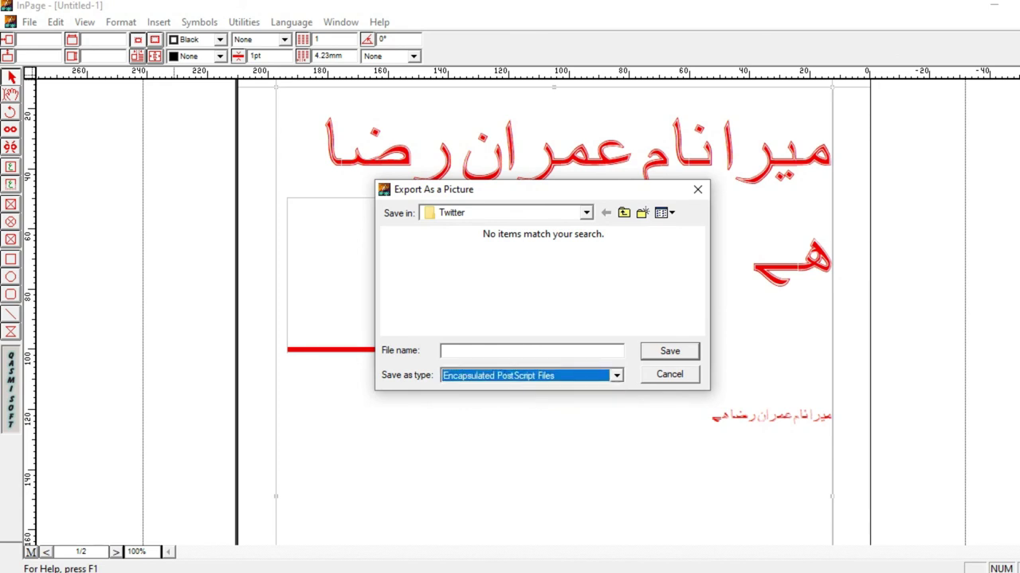
# Name the export file hhh in the Twitter folder and cancel the picture export.
pyautogui.click(670, 351)
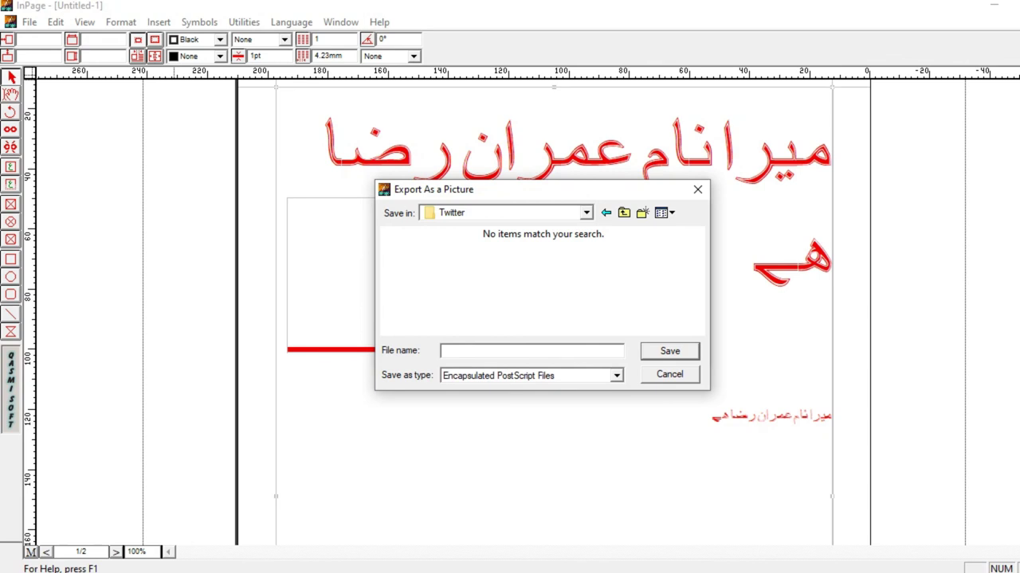
pyautogui.write('hhh')
pyautogui.press('Return')
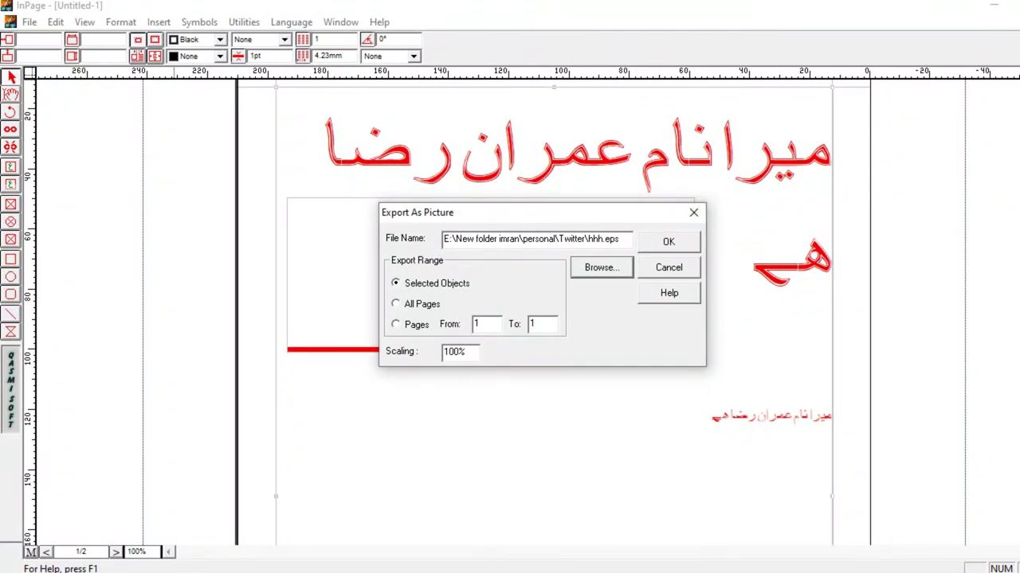
pyautogui.click(668, 268)
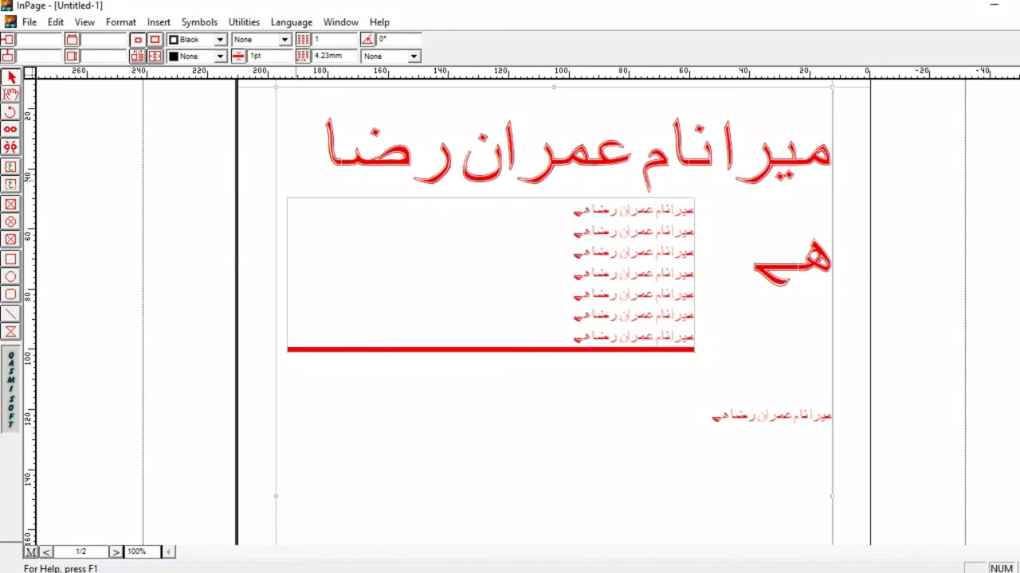
# Examine the folder and file type choices for saving the document under a new name, and cancel without saving.
pyautogui.click(28, 22)
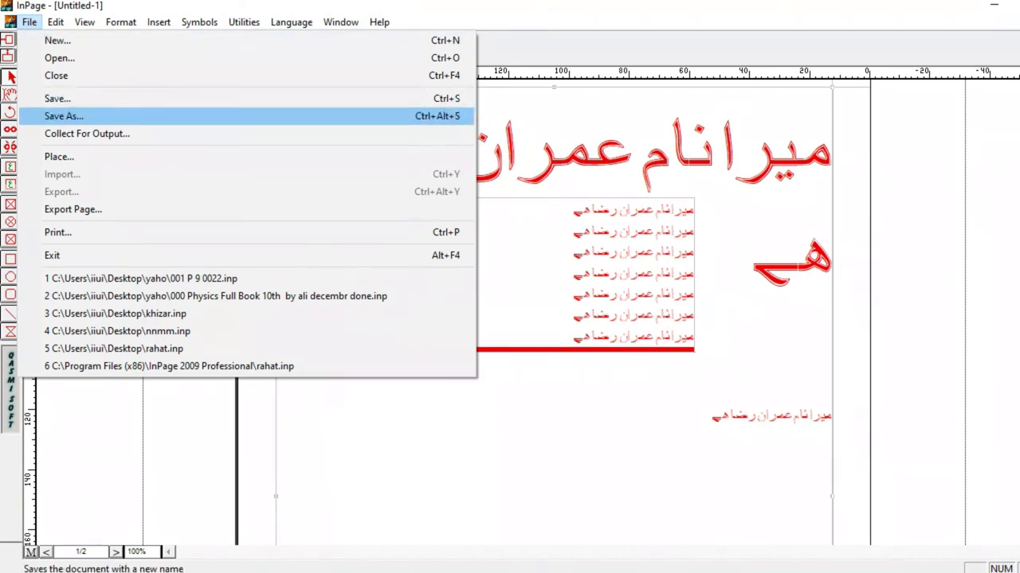
pyautogui.press('Return')
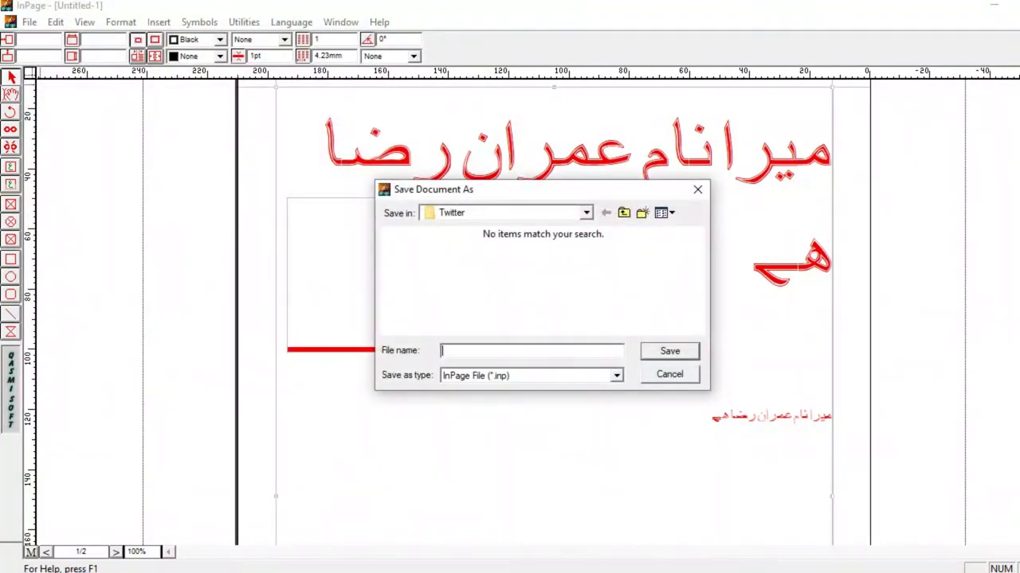
pyautogui.click(587, 213)
pyautogui.hotkey('alt', 'Down')
pyautogui.press('Return')
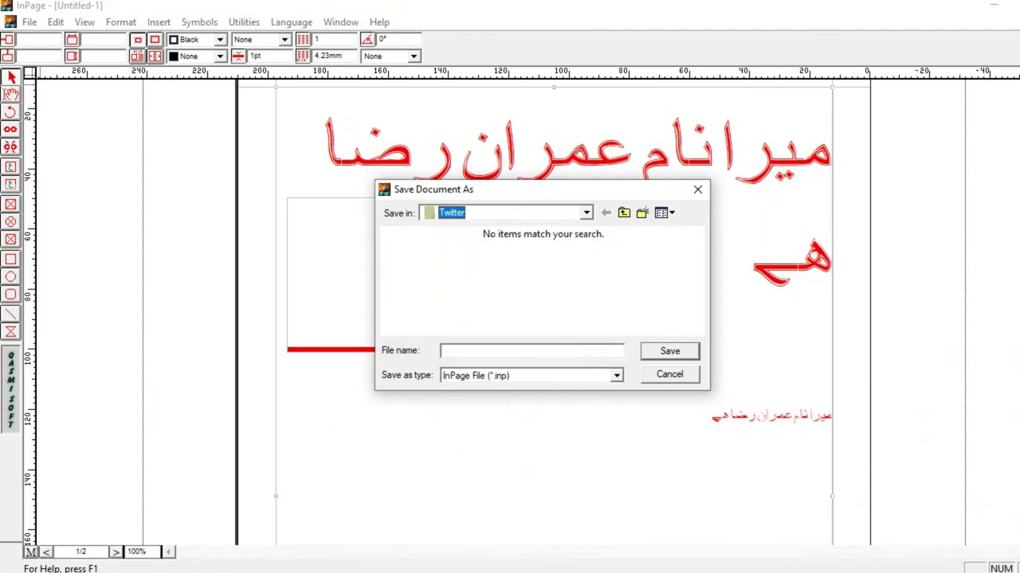
pyautogui.hotkey('alt', 't')
pyautogui.hotkey('alt', 'Down')
pyautogui.press('Return')
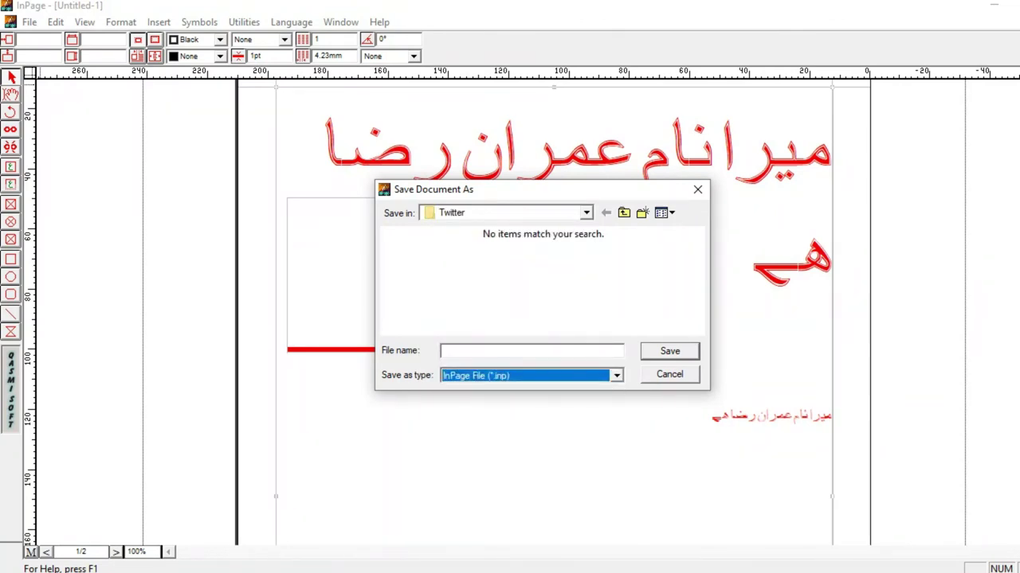
pyautogui.press('Escape')
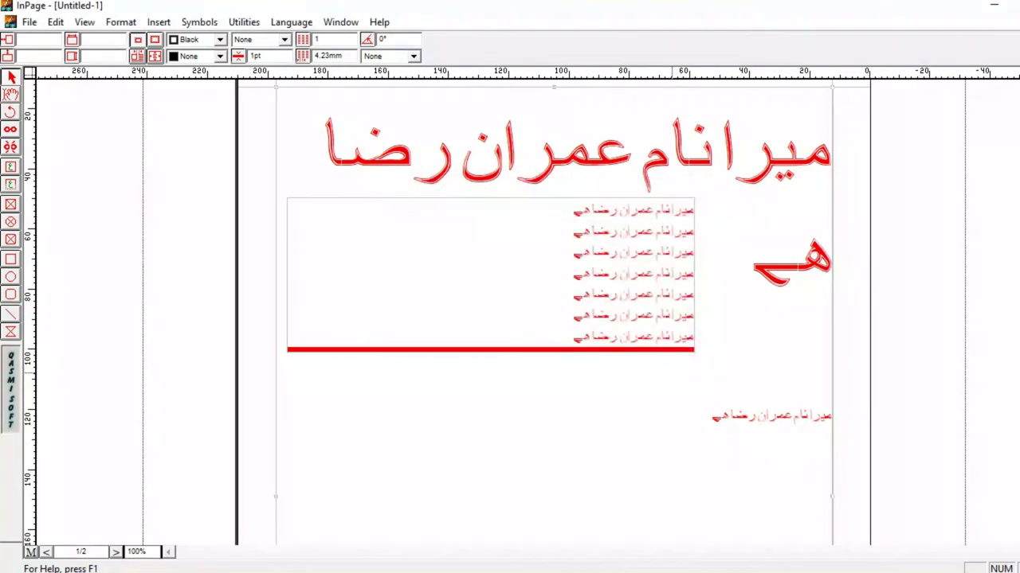